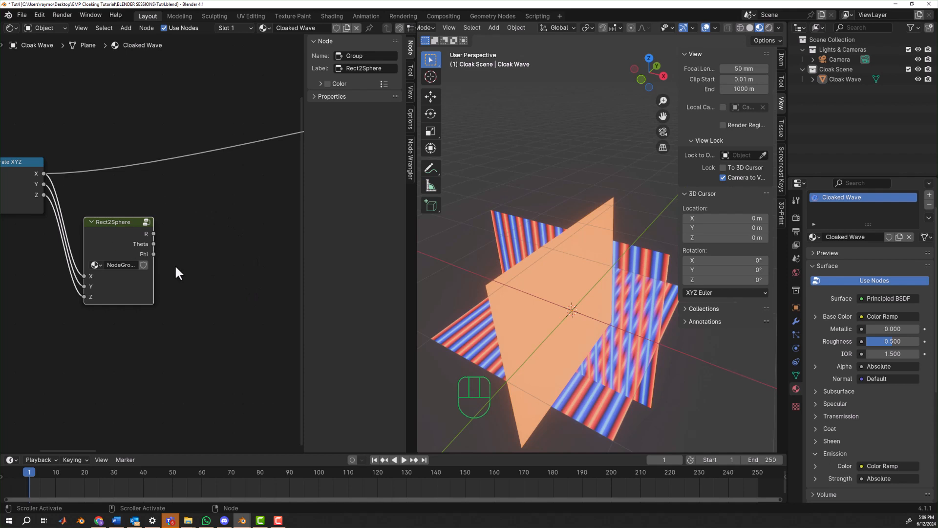
Step: Widen the shader node editor against the 3D viewport and move the Rect2Sphere node slightly lower
scroll(217, 277, "down", 1)
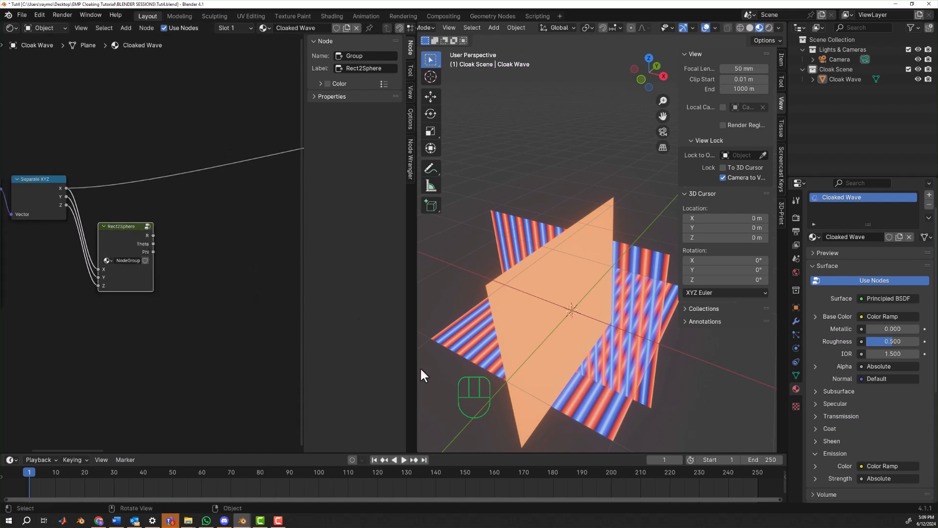
left_click_drag(417, 371, 630, 392)
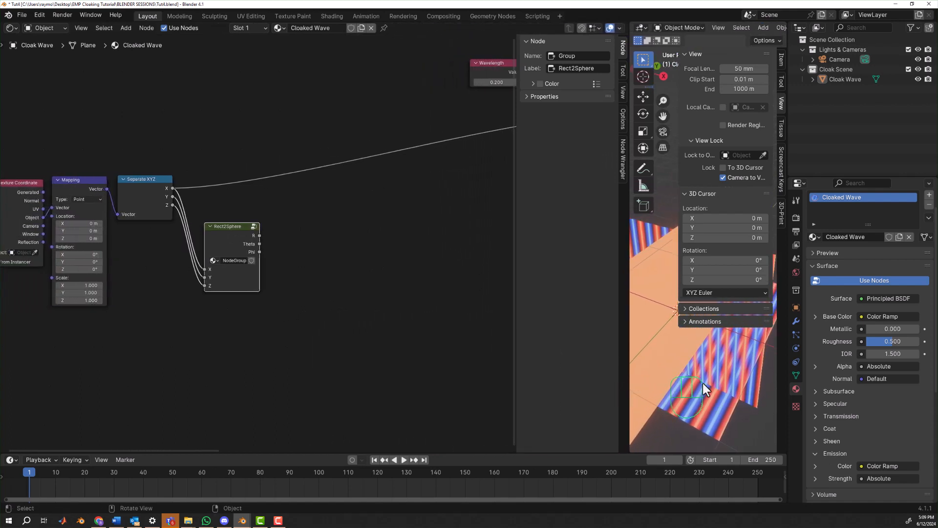
scroll(719, 366, "down", 2)
middle_click_drag(708, 343, 726, 396, "shift")
scroll(317, 300, "up", 2)
left_click(318, 291)
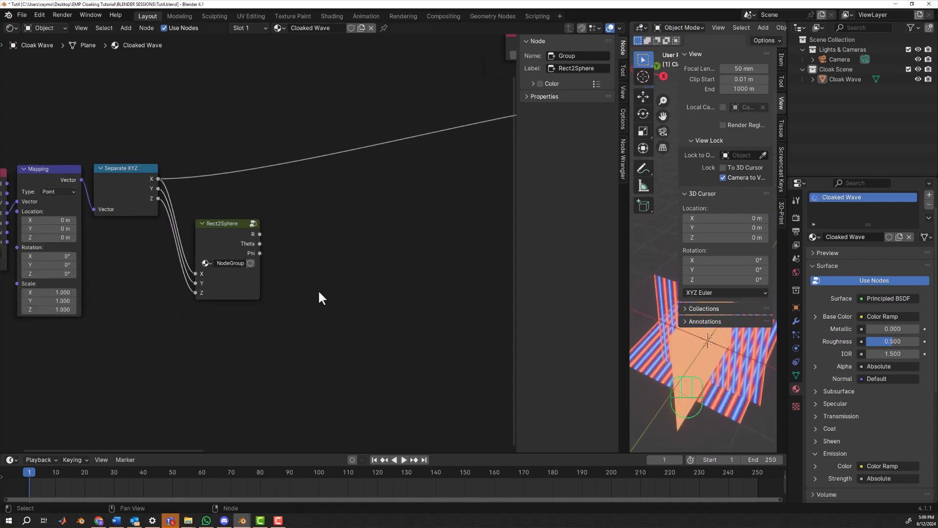
left_click_drag(223, 226, 236, 263)
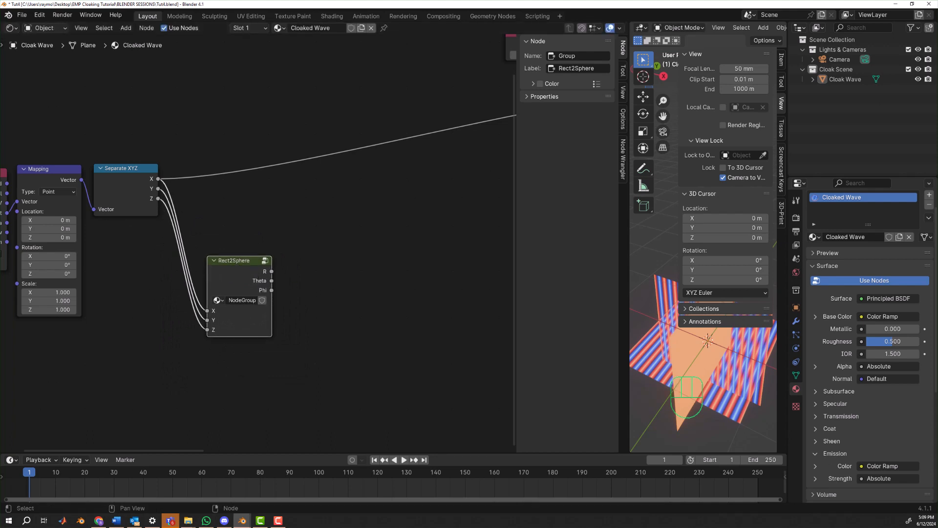
Step: Add a Cosine math node beside Rect2Sphere and connect the Phi output to its value input
middle_click_drag(341, 341, 232, 354)
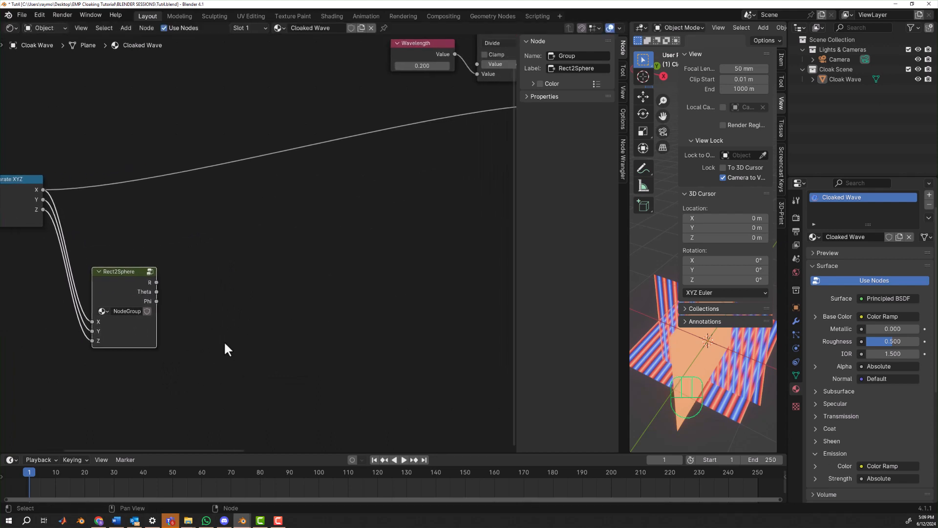
left_click(125, 28)
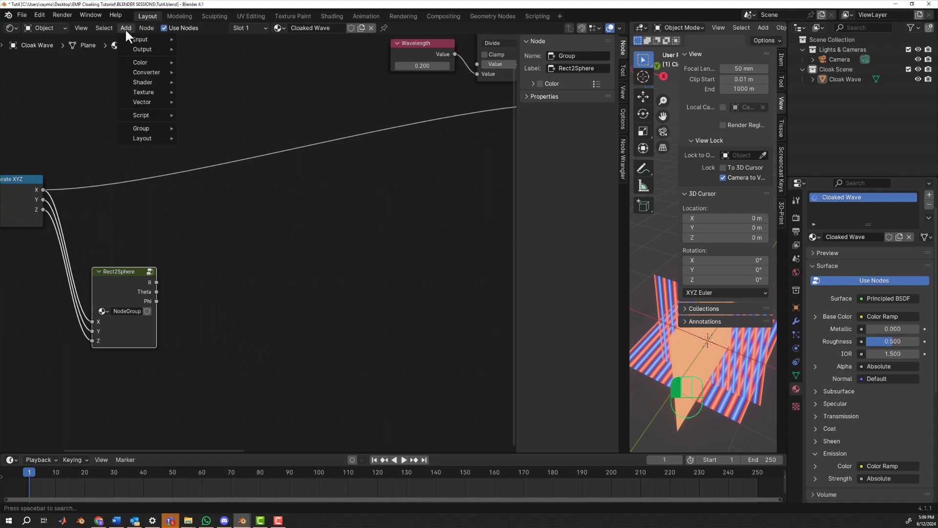
type("math")
key("Return")
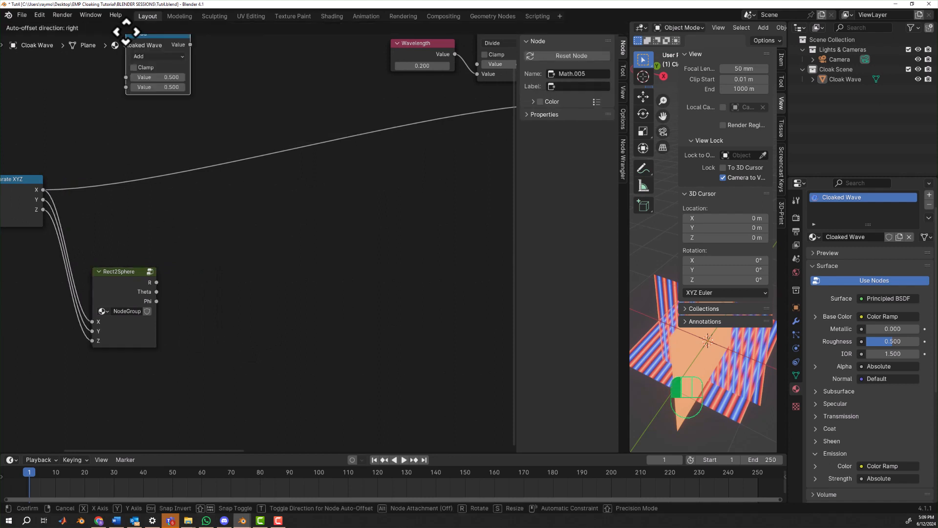
left_click(252, 255)
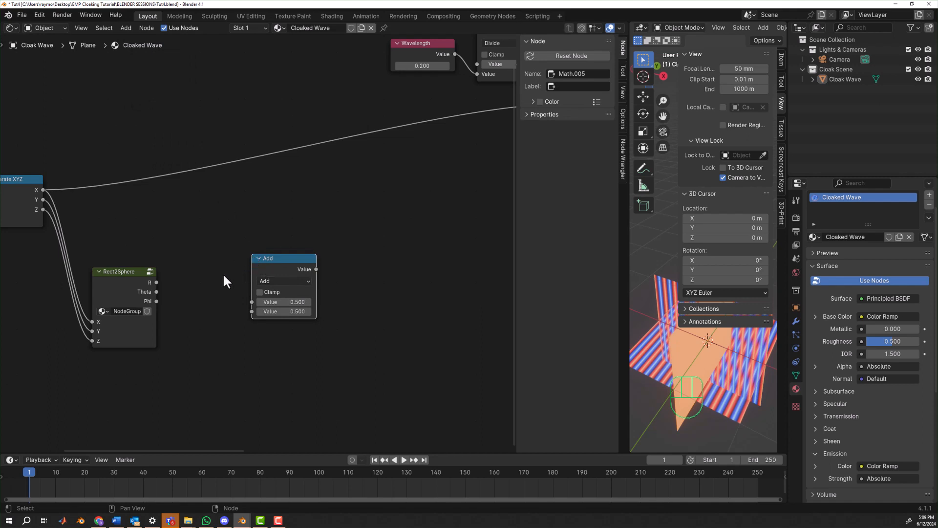
left_click(275, 282)
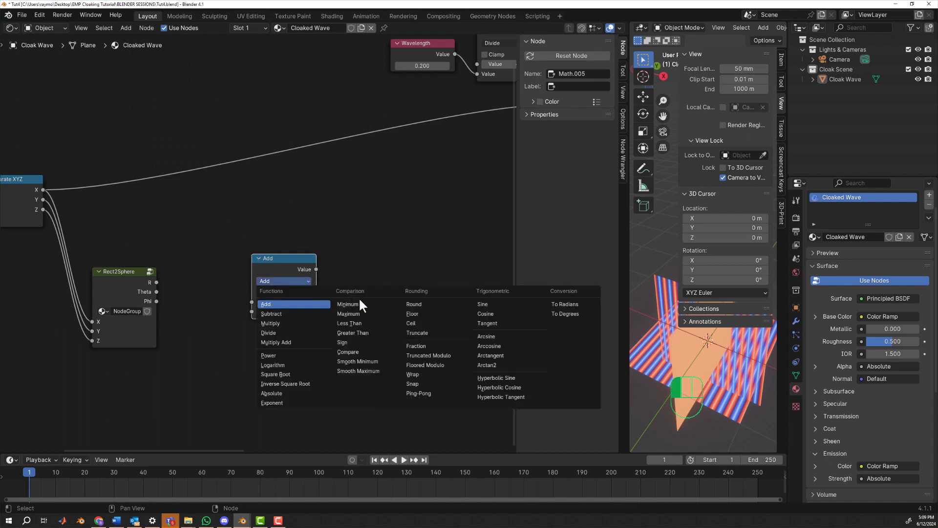
left_click(478, 313)
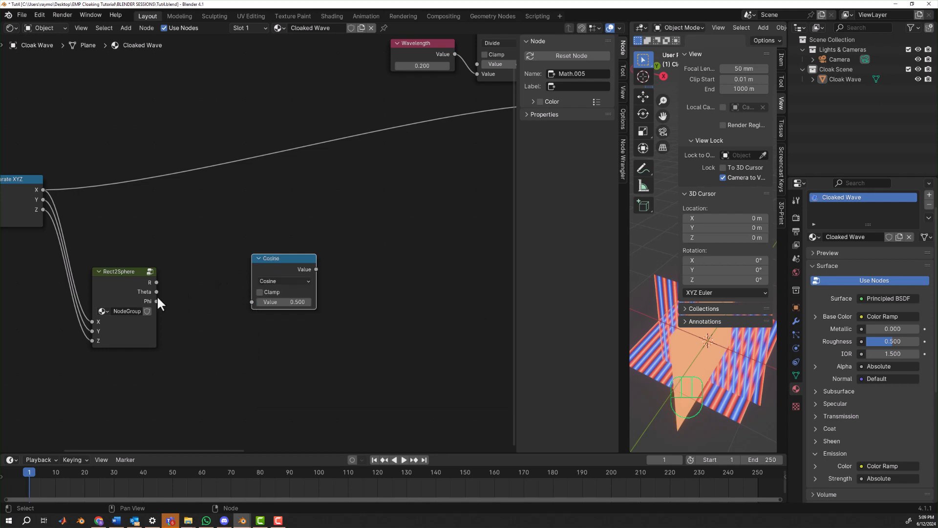
left_click_drag(156, 300, 254, 299)
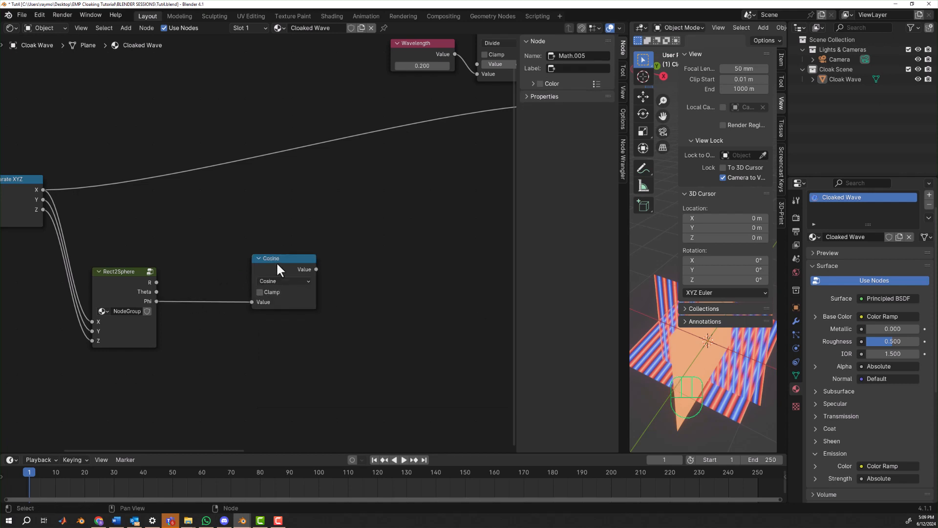
left_click_drag(277, 264, 257, 243)
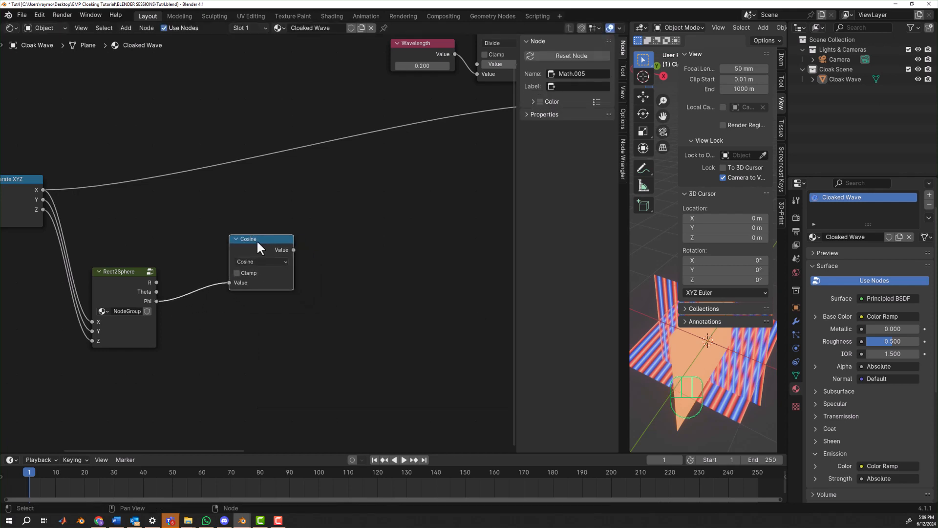
Step: Label the Cosine node cos(phi) and place it higher than Rect2Sphere
left_click(573, 87)
type("cos(phi)")
key("Return")
left_click_drag(274, 238, 269, 223)
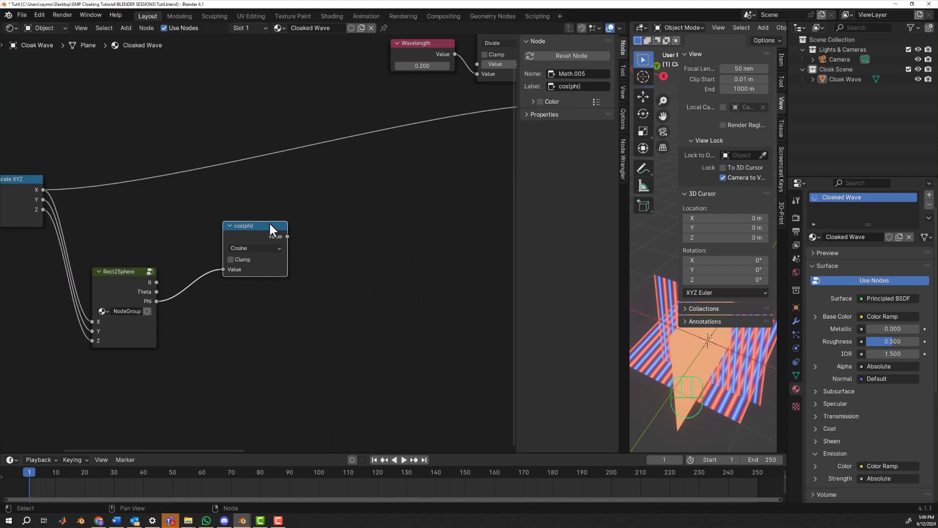
left_click_drag(269, 224, 275, 200)
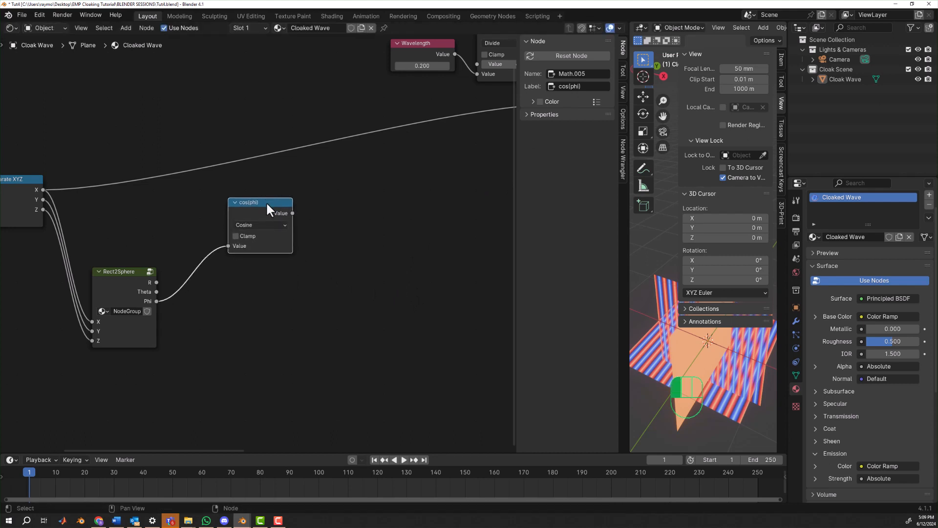
Step: Duplicate the cos(phi) node below itself, label the copy sin(theta), and feed it from Rect2Sphere's Theta output
key("shift+d")
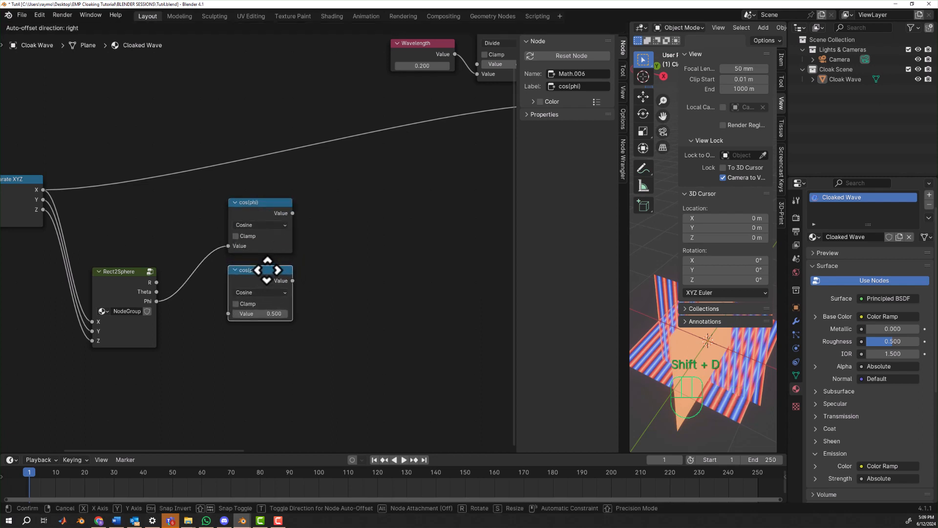
left_click(266, 268)
left_click(593, 85)
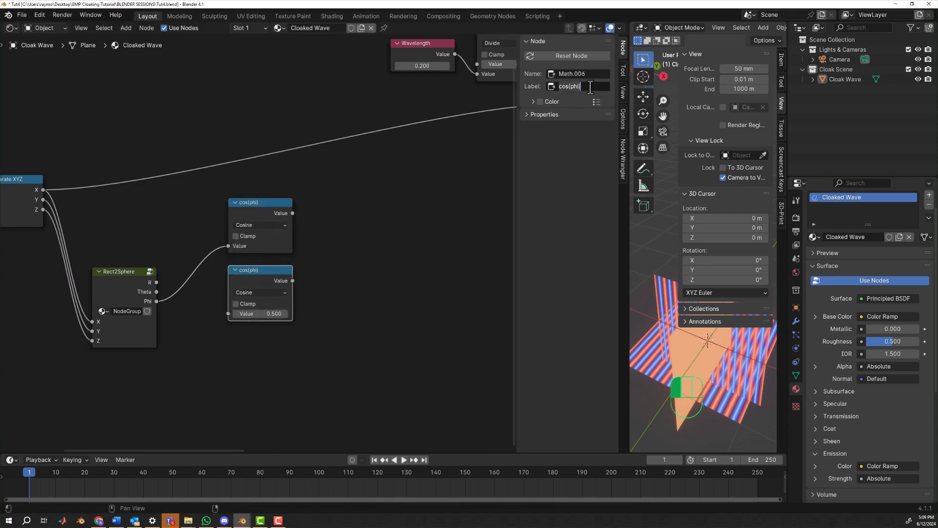
type("sin(theta)")
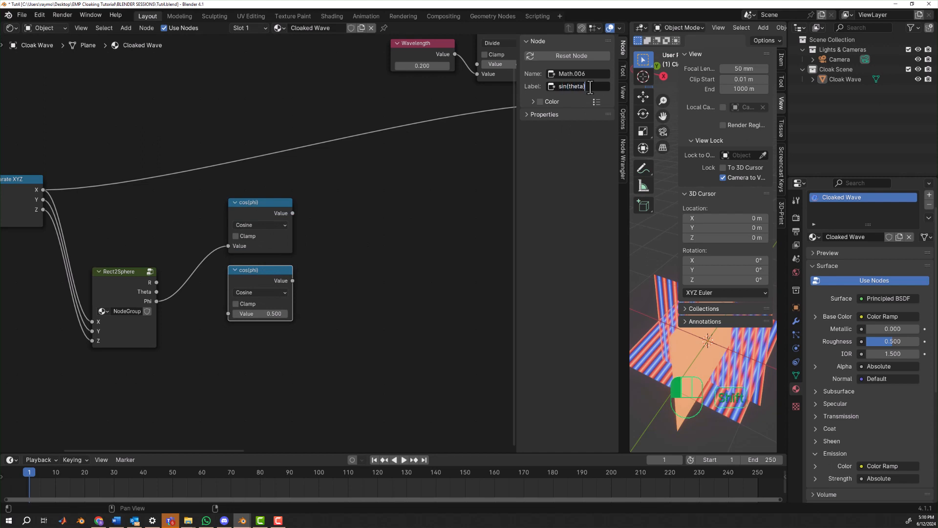
key("Return")
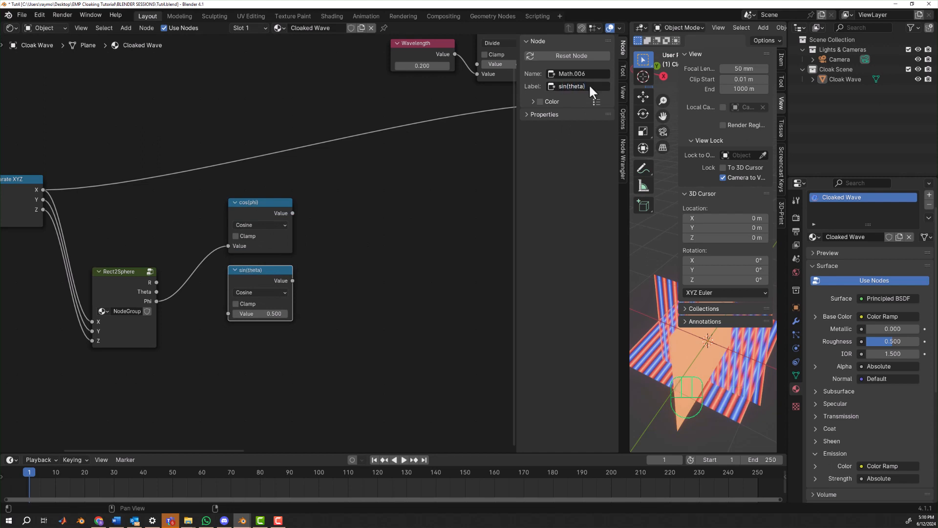
left_click_drag(156, 292, 228, 313)
Step: Space out the two trigonometric nodes, moving cos(phi) further right and sin(theta) slightly lower
left_click_drag(272, 202, 362, 197)
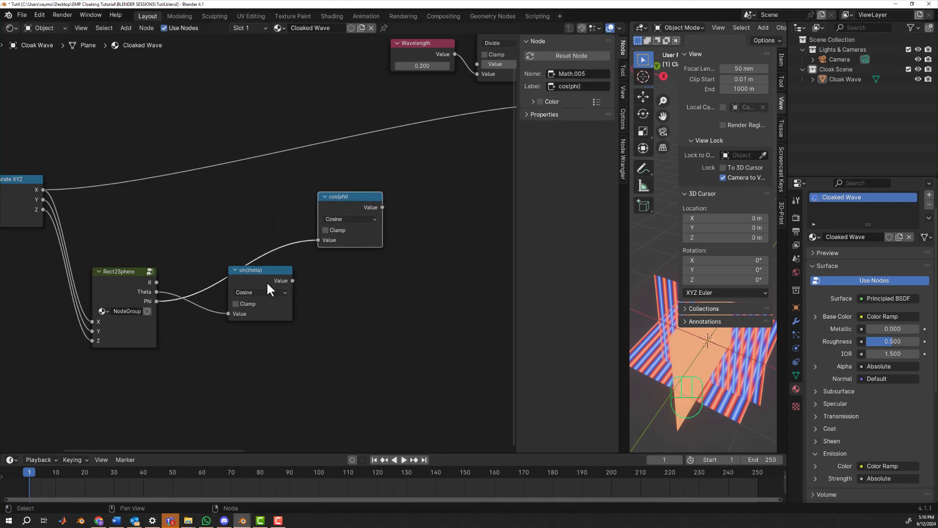
left_click_drag(263, 271, 266, 286)
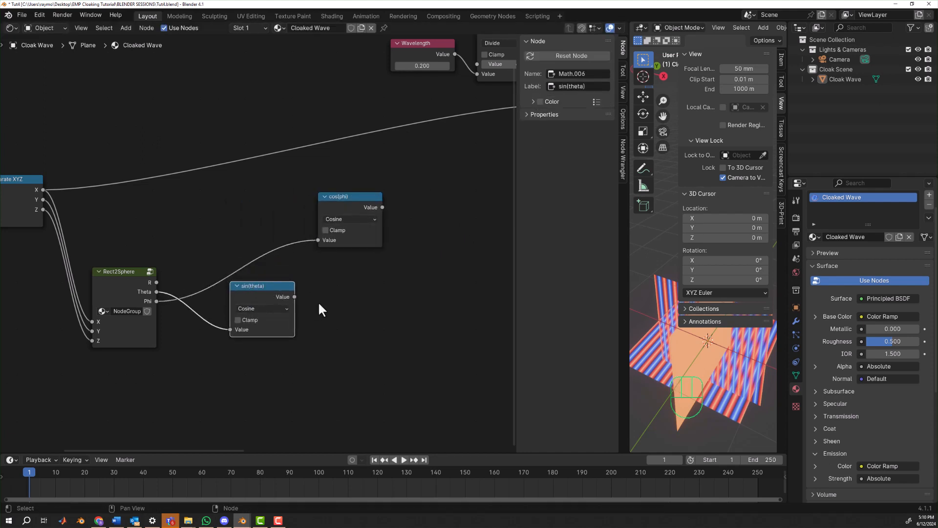
middle_click_drag(345, 299, 281, 288)
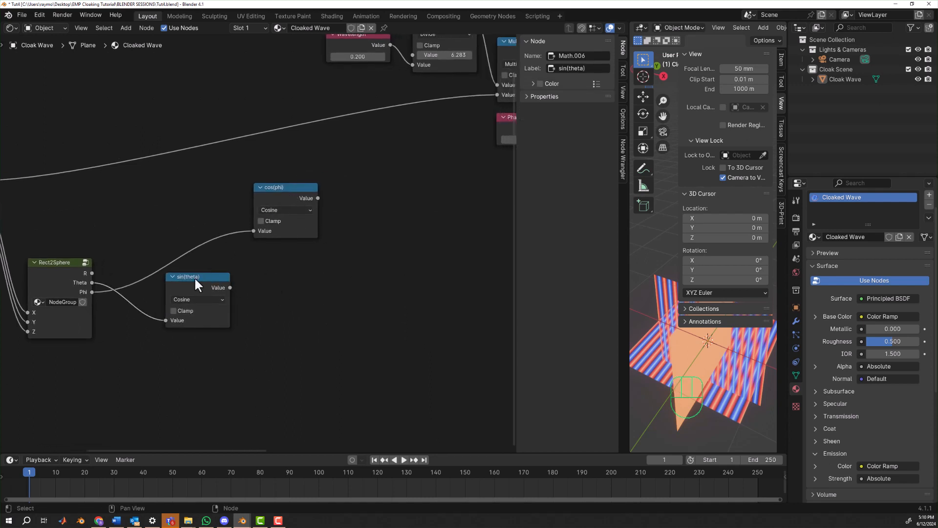
Step: Add a Multiply math node beside cos(phi) and connect the cos(phi) and sin(theta) outputs to its two inputs
left_click(287, 193)
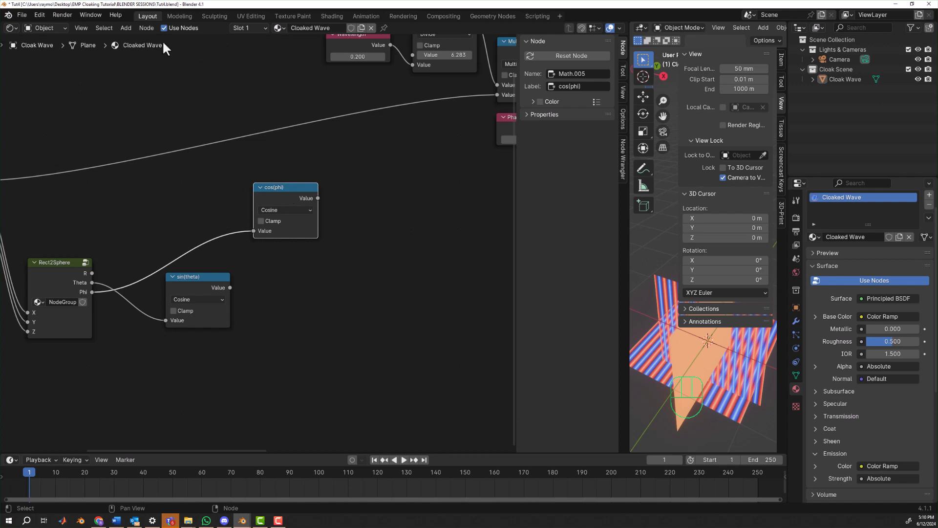
left_click(126, 27)
type("math")
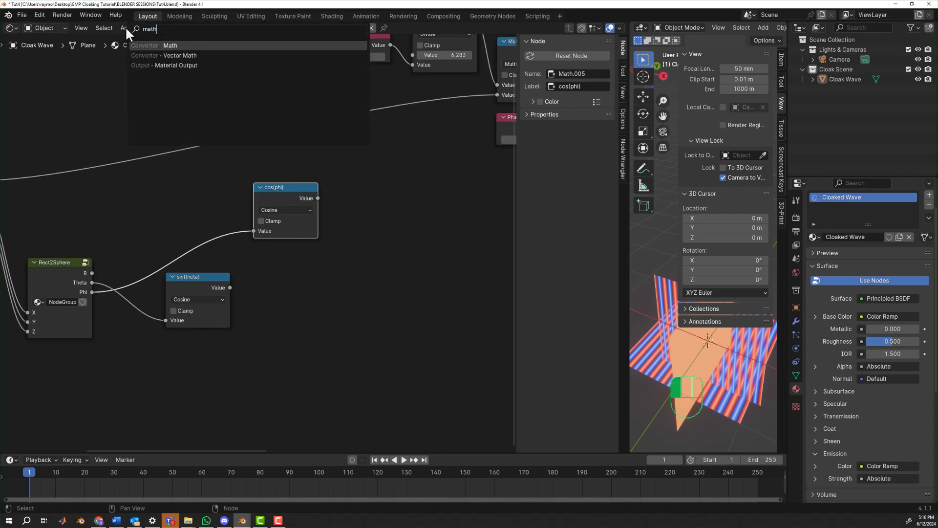
key("Return")
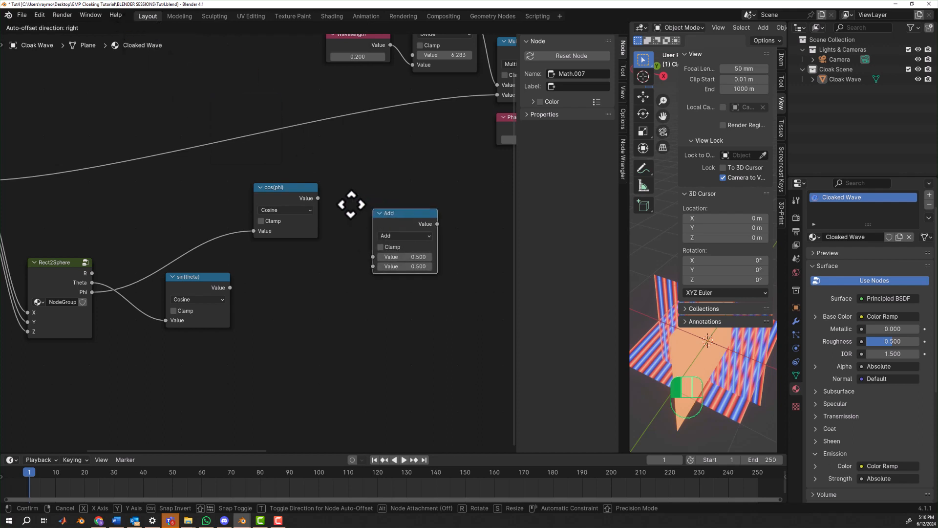
left_click(350, 230)
left_click(351, 232)
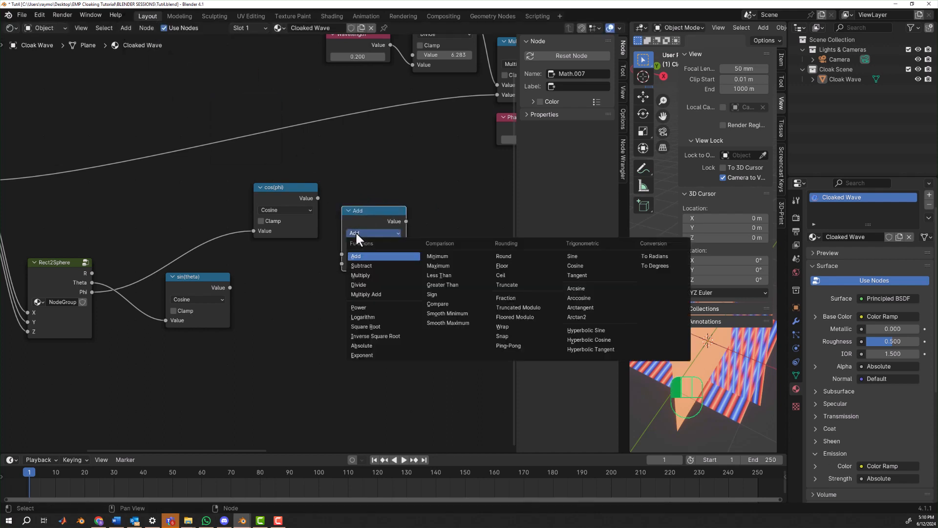
left_click(363, 274)
left_click_drag(317, 198, 341, 254)
left_click_drag(230, 287, 341, 264)
left_click_drag(365, 210, 362, 198)
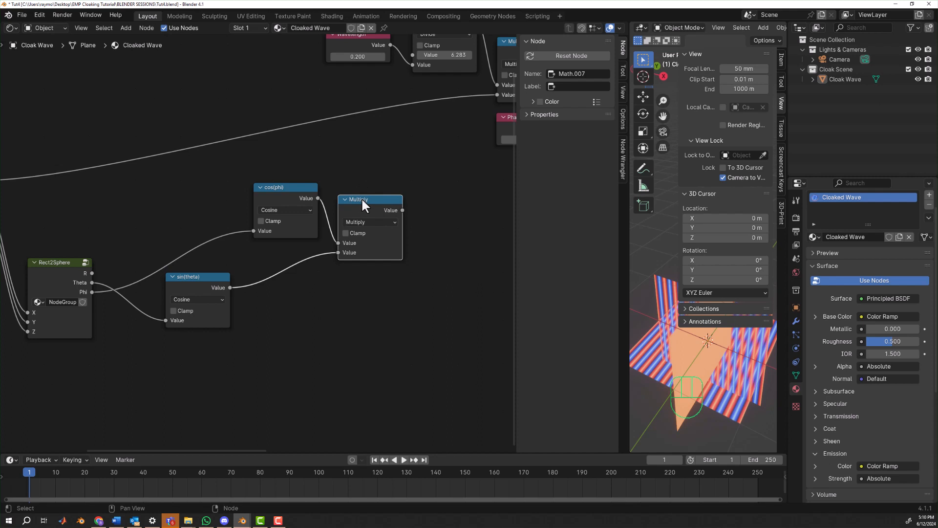
Step: Duplicate the Multiply node to its right and feed the copy with the first product and Rect2Sphere's R output
key("shift+d")
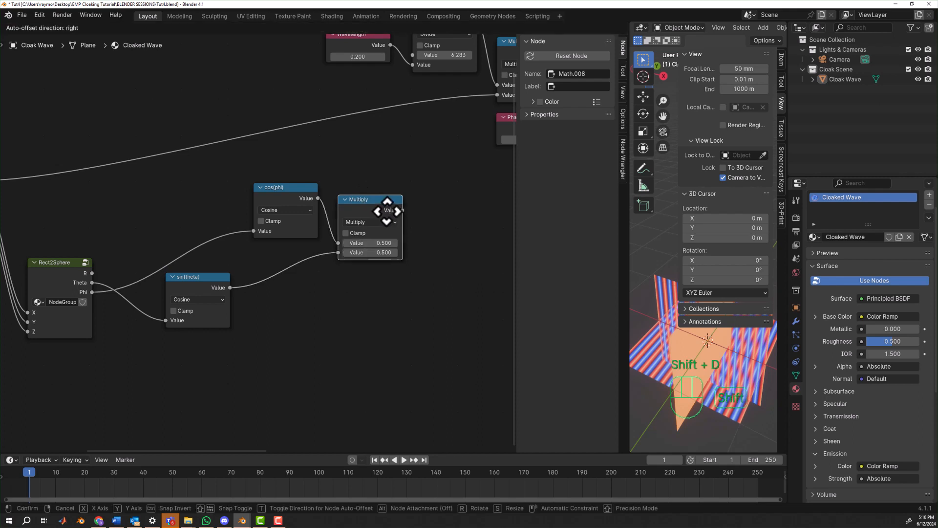
left_click(448, 207)
left_click_drag(402, 210, 423, 258)
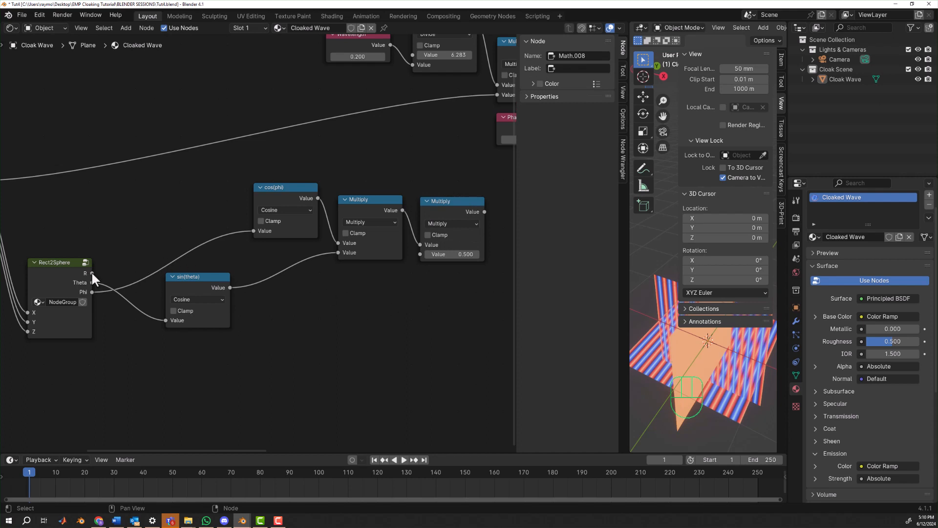
left_click_drag(92, 273, 420, 256)
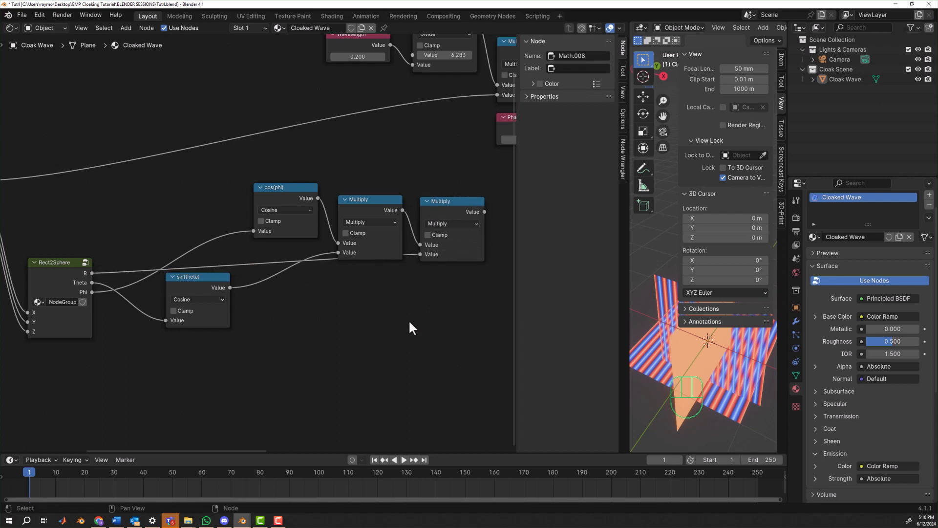
Step: Join the cos(phi) node and both new Multiply nodes in a frame labelled X
middle_click_drag(410, 325, 244, 354)
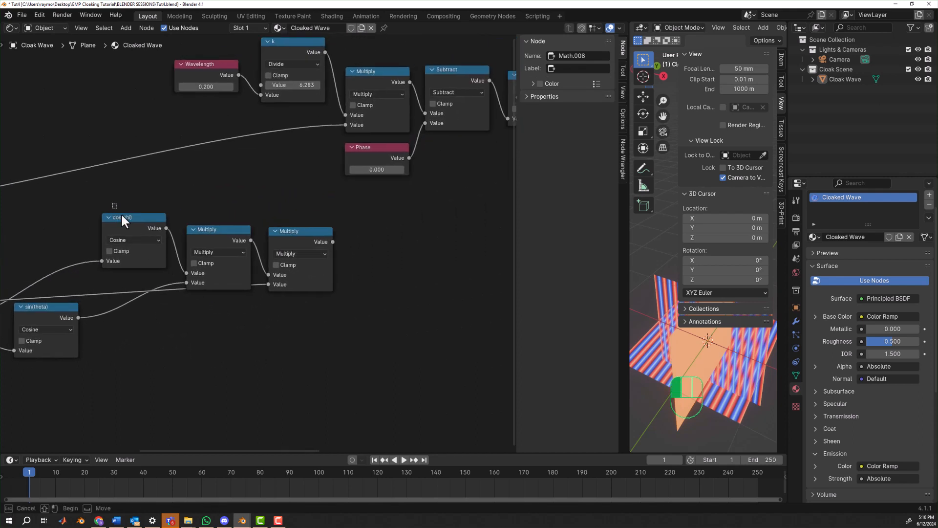
left_click_drag(110, 203, 324, 303)
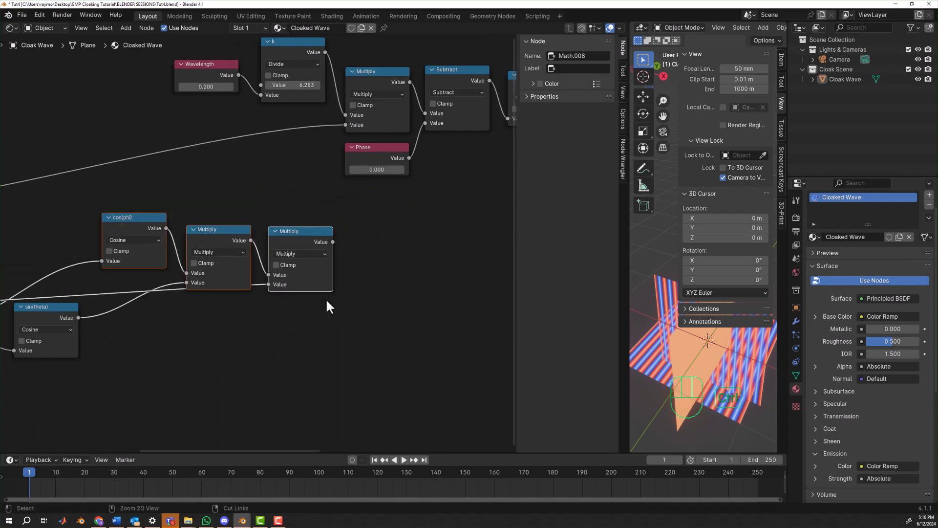
key("ctrl+j")
left_click(407, 250)
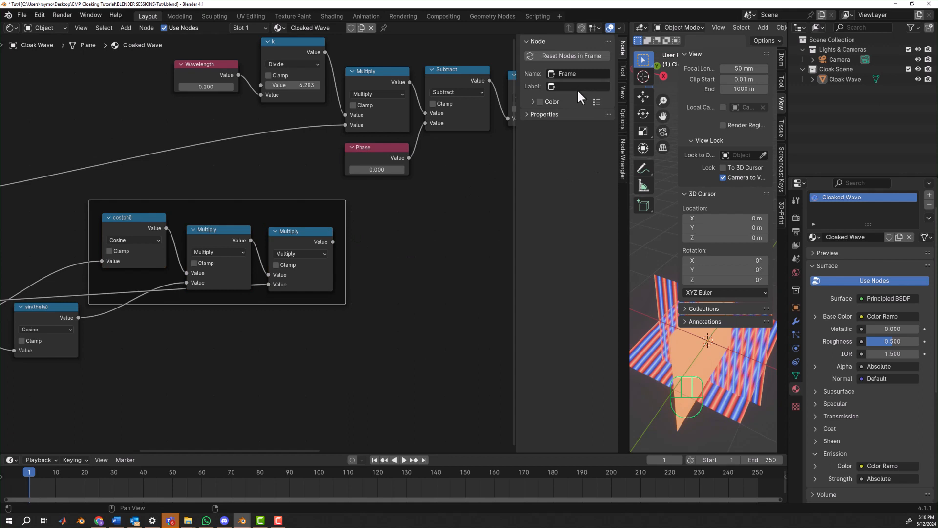
left_click(578, 87)
type("X")
key("Return")
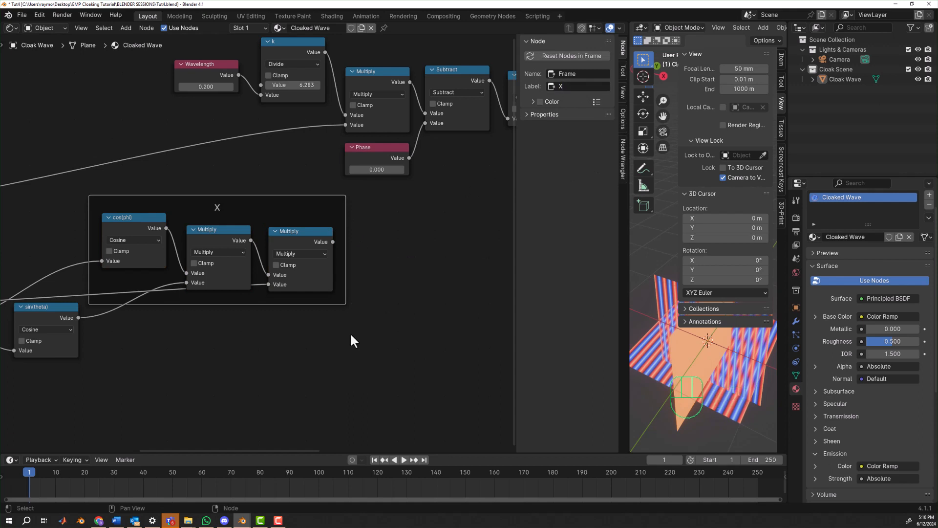
Step: Group the X frame, its nodes and the sin(theta) node into a node group, and return to the material's main node tree
left_click(317, 350)
scroll(312, 352, "down", 2)
middle_click_drag(306, 353, 374, 348)
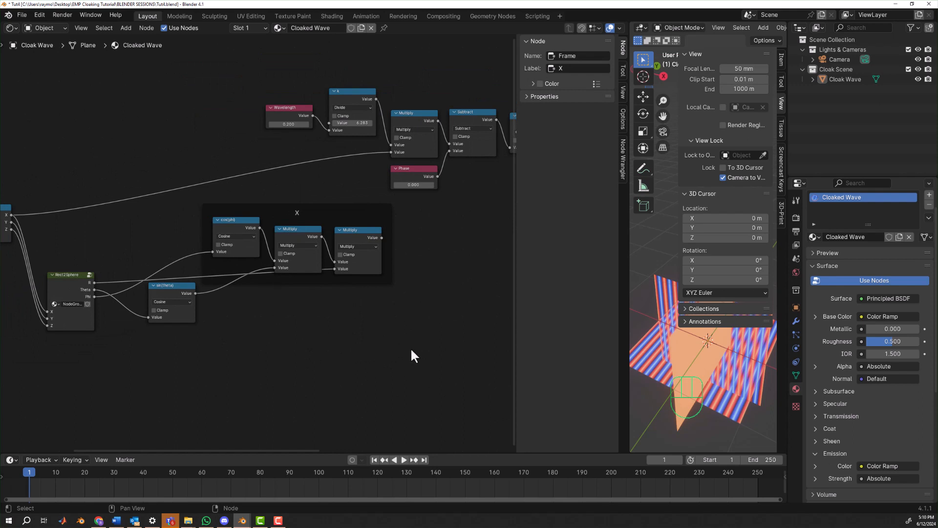
left_click_drag(403, 364, 147, 219)
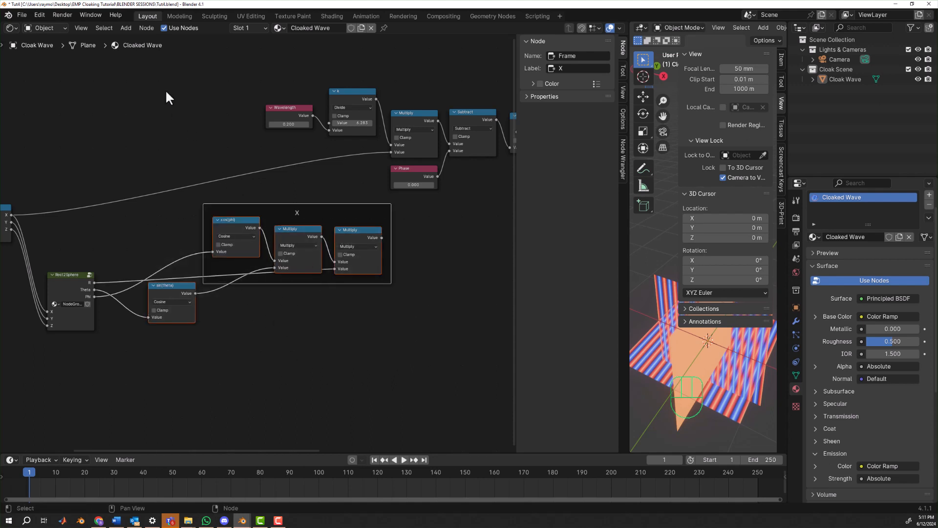
left_click(147, 28)
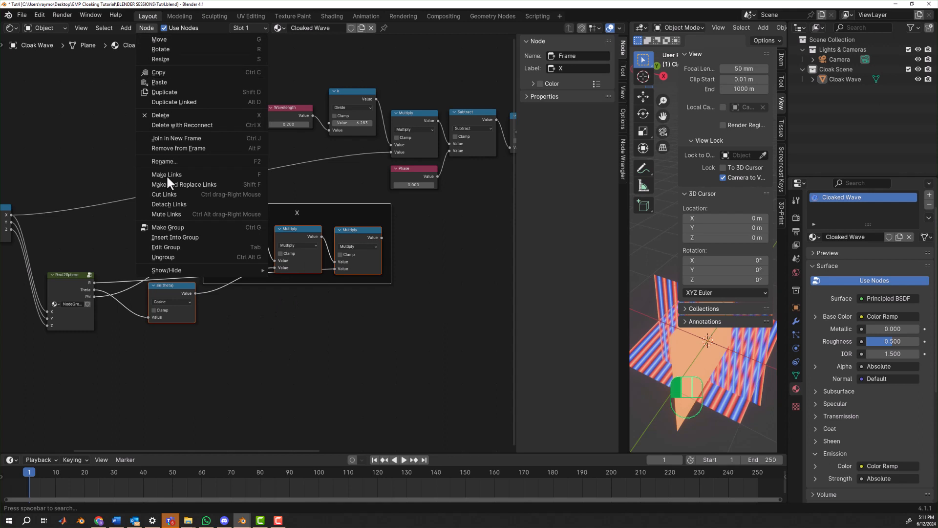
left_click(165, 225)
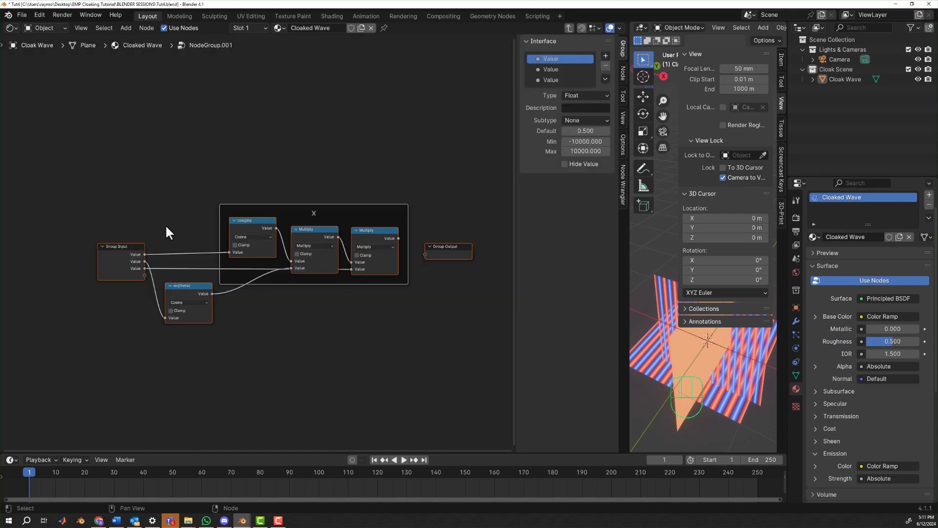
left_click(190, 200)
key("Tab")
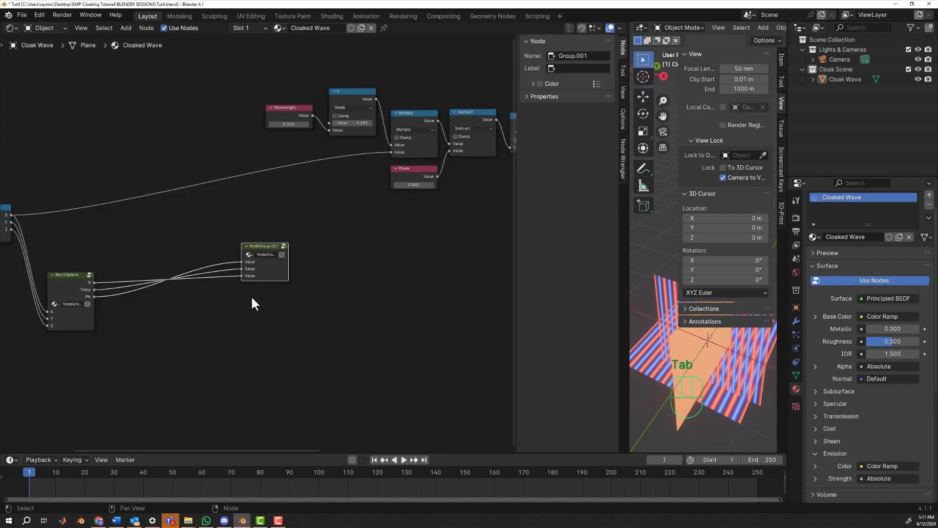
Step: Move the new group node closer to the Rect2Sphere node
left_click_drag(266, 250, 191, 281)
scroll(195, 310, "up", 2)
middle_click_drag(211, 324, 273, 294)
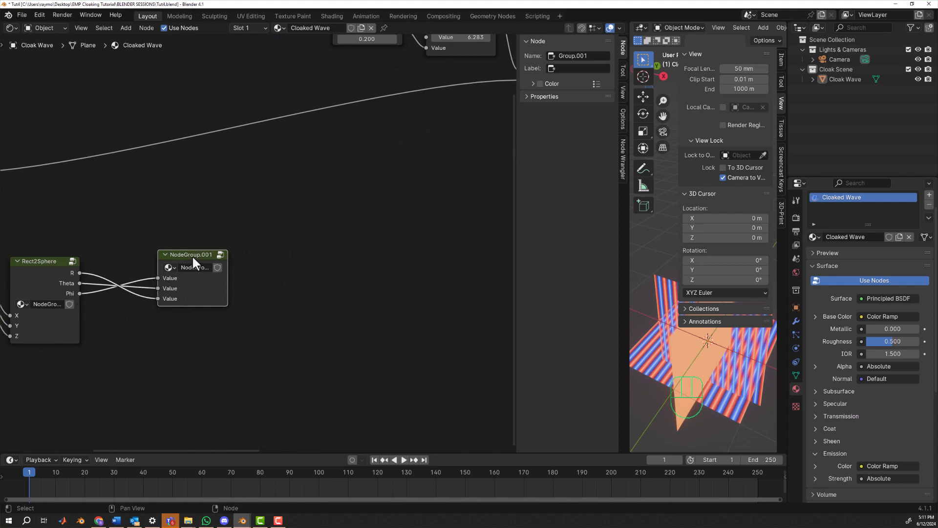
Step: Inside the new node group, rename its three inputs Phi, Theta and R, in that order
key("Tab")
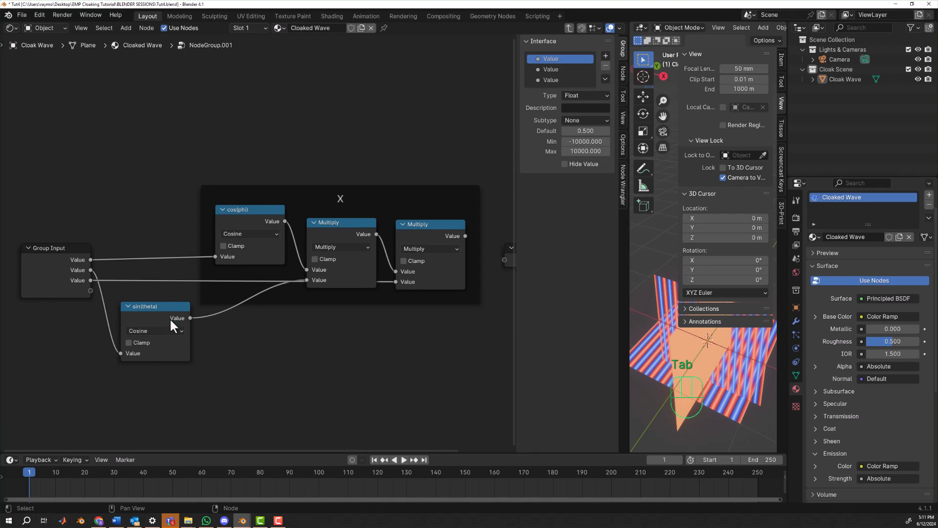
left_click(77, 259)
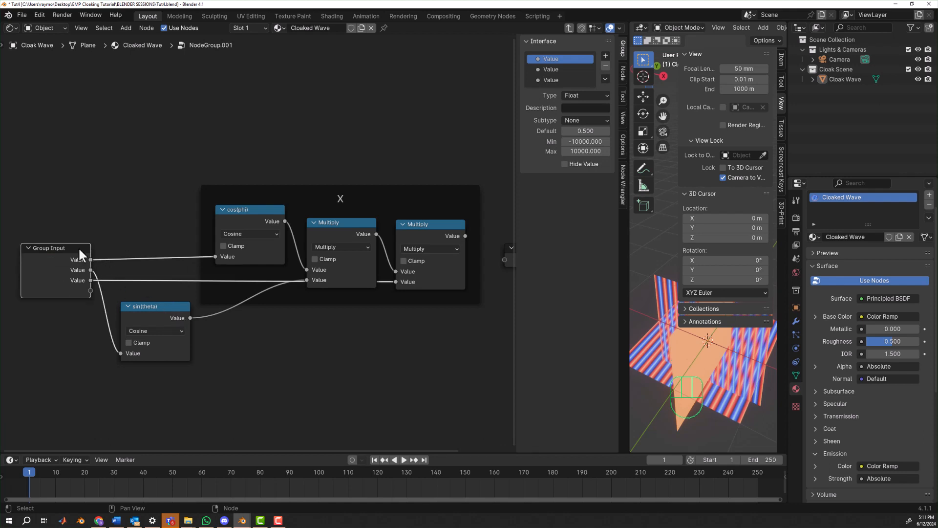
double_click(550, 58)
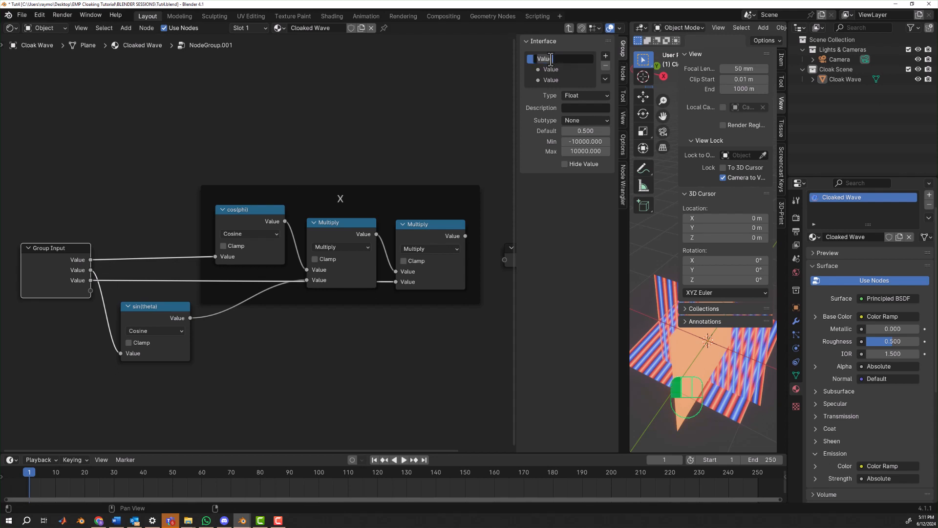
type("Phi")
key("Return")
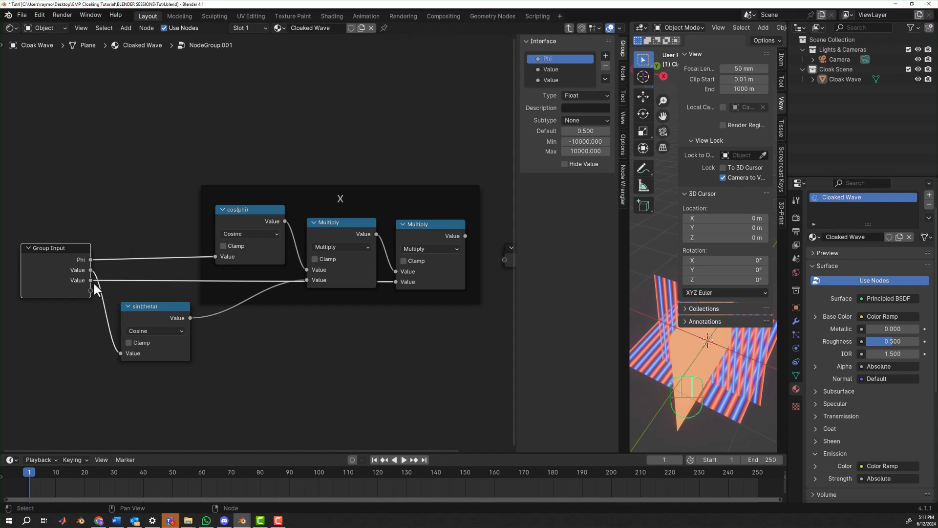
double_click(549, 69)
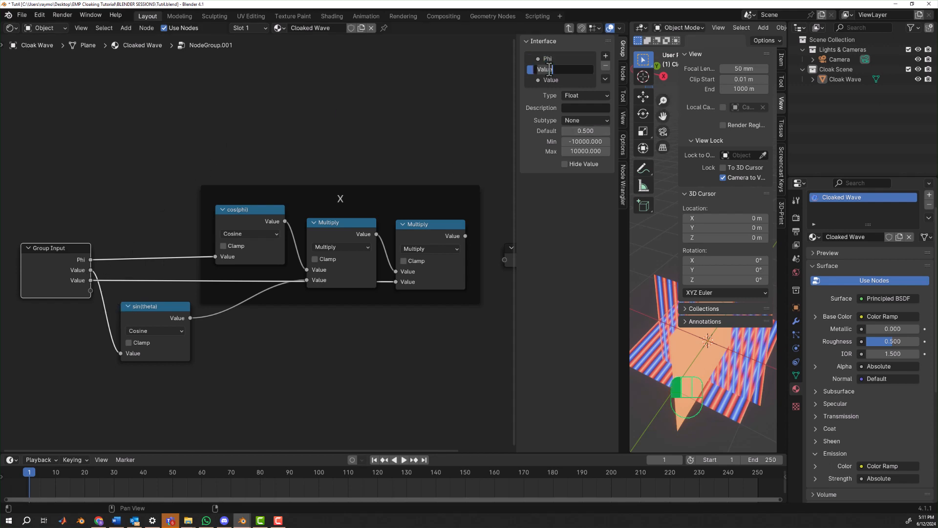
type("Theta")
key("Return")
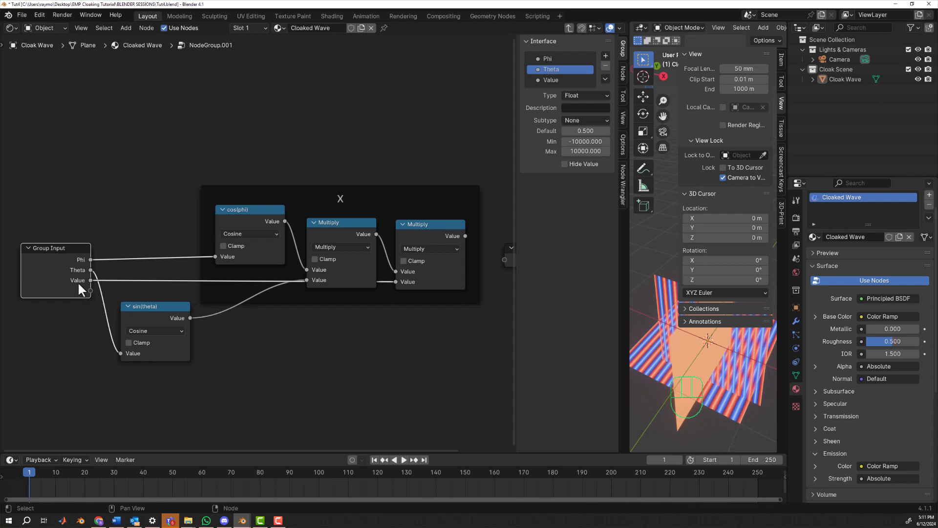
double_click(551, 78)
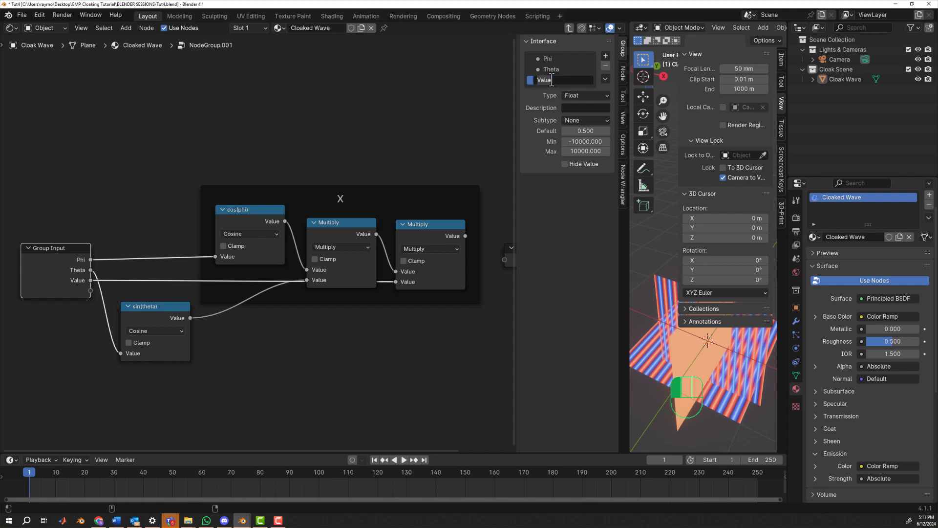
type("R")
key("Return")
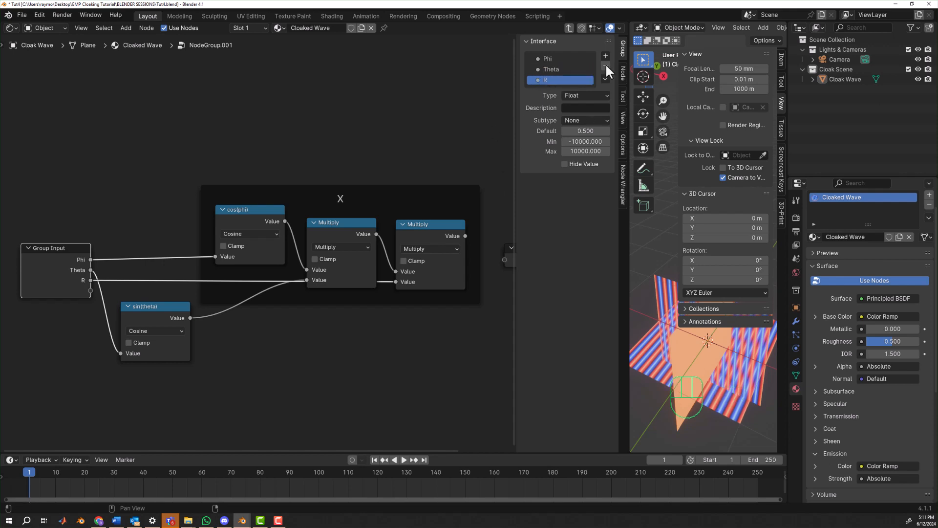
Step: Reorder the group's inputs to R, Theta, Phi, and nudge the group node closer to Rect2Sphere in the main tree
mouse_move(545, 78)
left_mouse_down()
mouse_move(545, 57)
mouse_move(546, 66)
left_mouse_up()
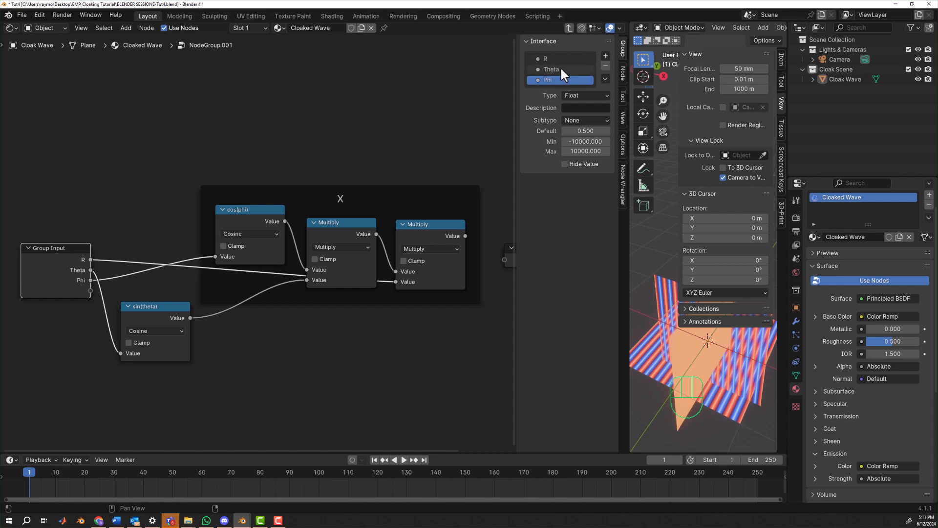
left_click(246, 128)
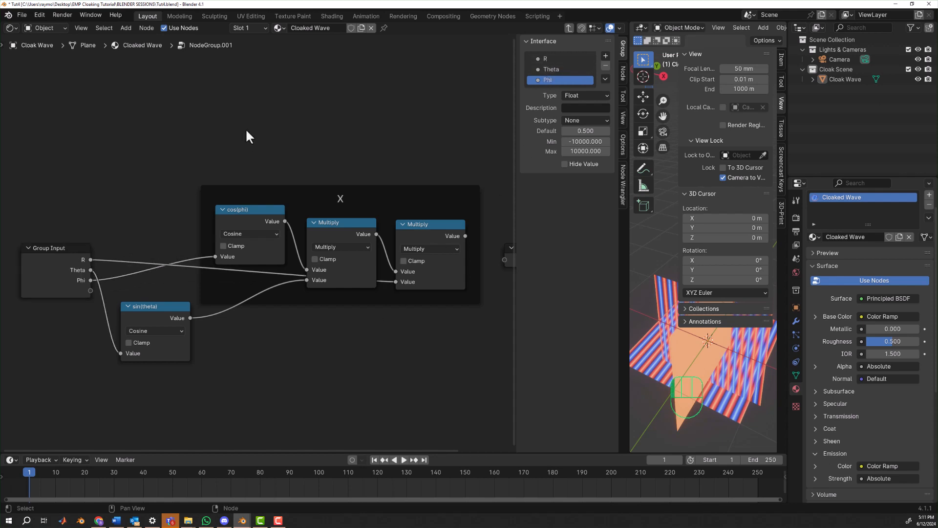
key("Tab")
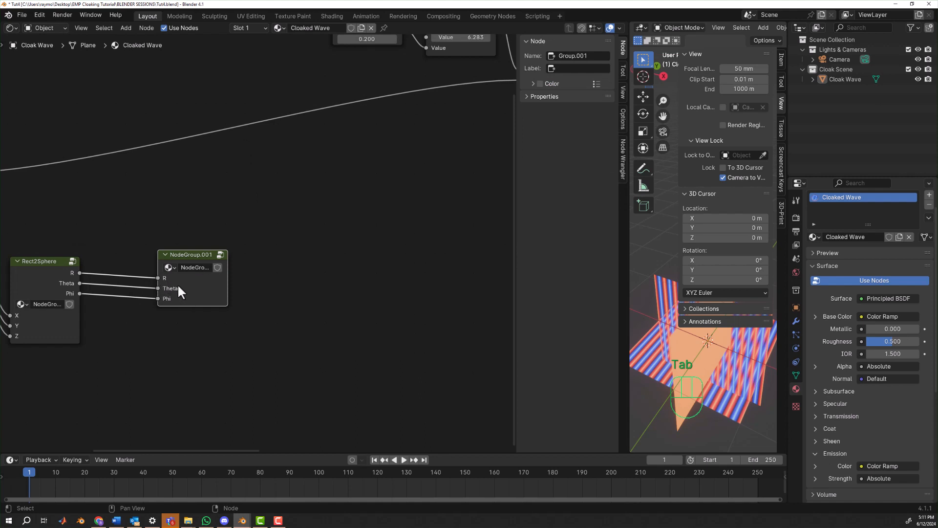
left_click_drag(189, 254, 176, 259)
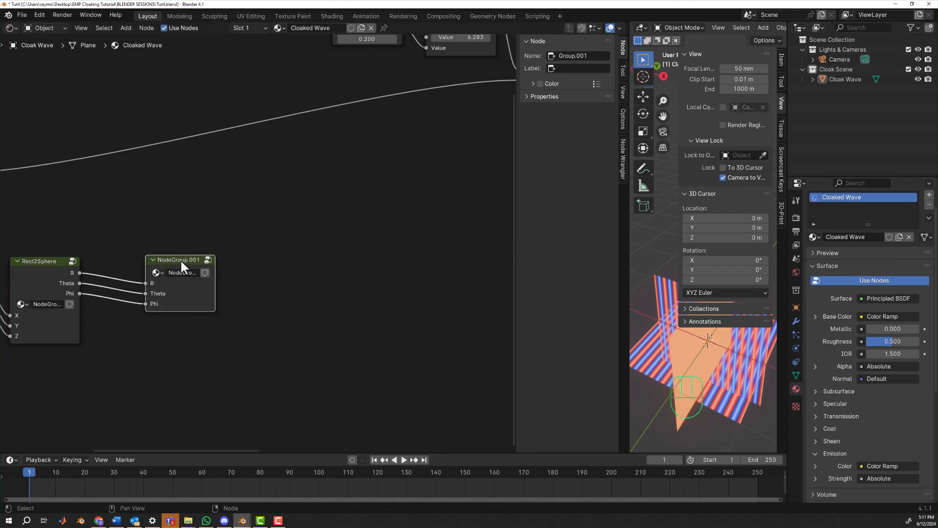
Step: Inside the group, raise the X frame, shift Group Output slightly right and connect the last Multiply result to it
key("Tab")
scroll(346, 293, "down", 3)
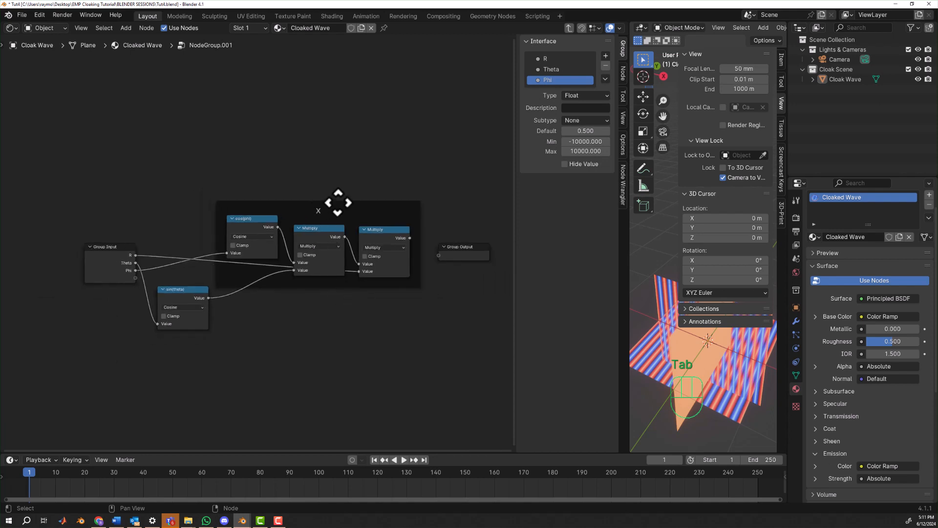
left_click_drag(335, 203, 347, 184)
middle_click_drag(411, 297, 335, 297)
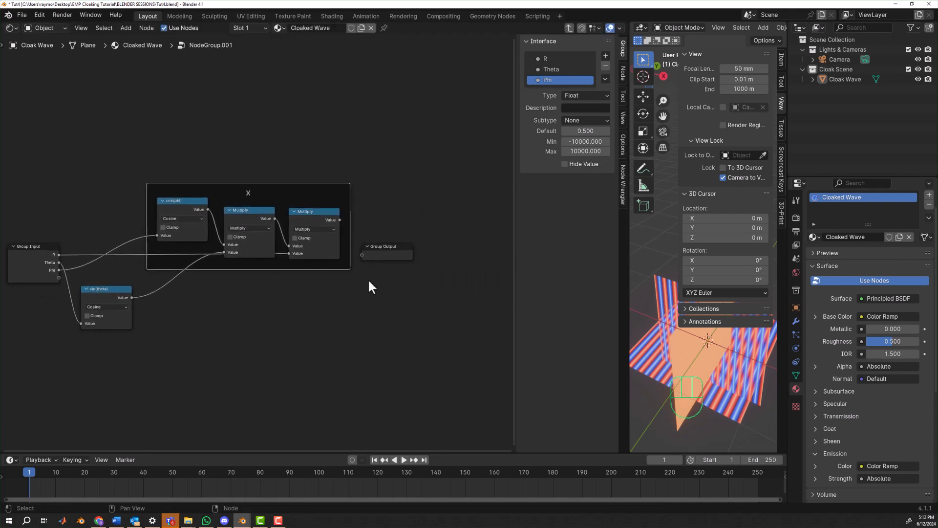
left_click_drag(380, 246, 400, 243)
left_click_drag(341, 220, 381, 253)
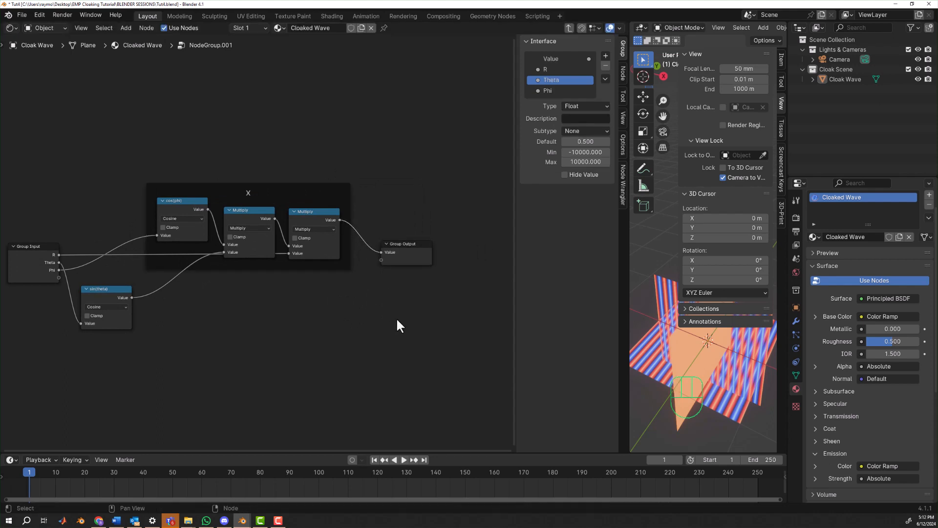
Step: Rename the group's new output socket X
double_click(547, 58)
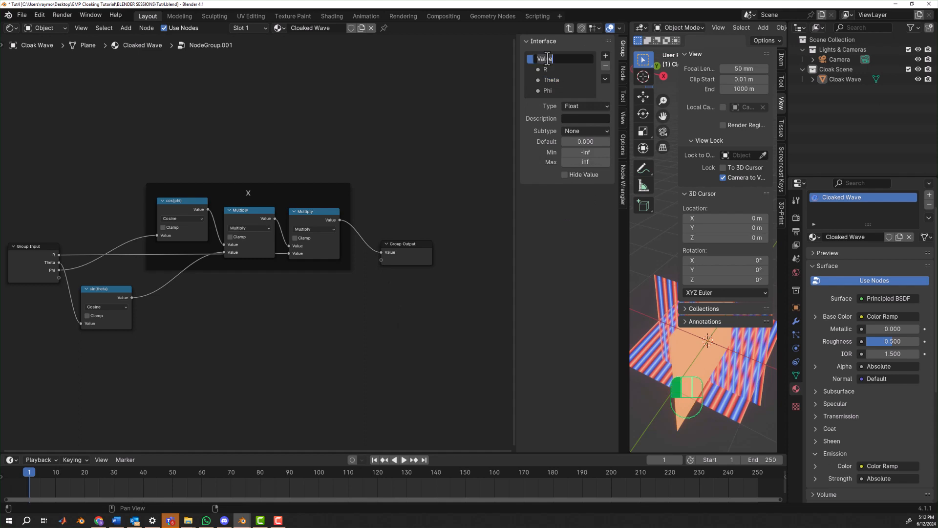
type("X")
key("Return")
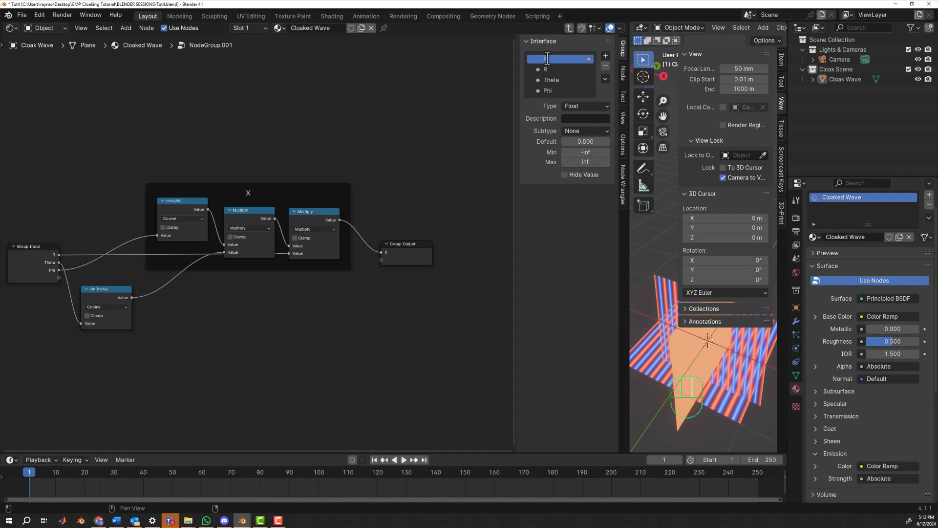
Step: Duplicate the X frame with its three nodes and place the copy below the sin(theta) node
scroll(331, 352, "up", 1)
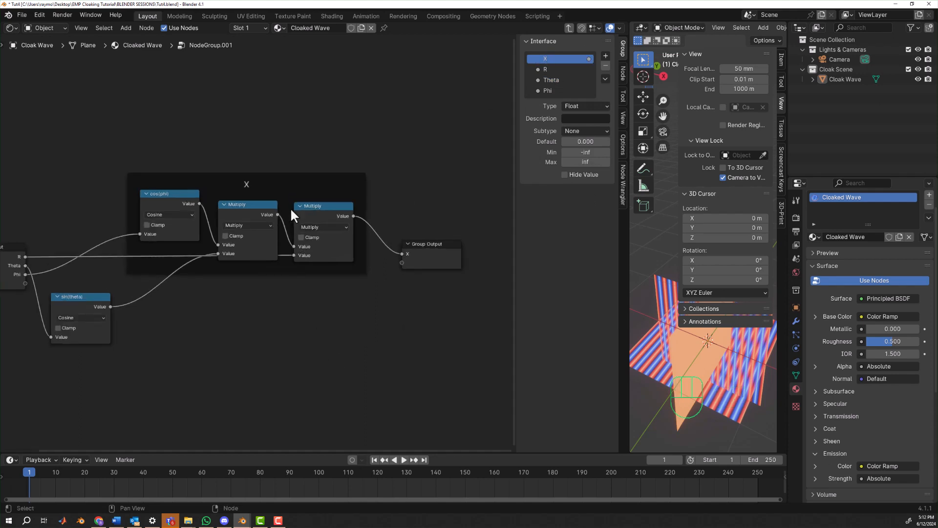
middle_click_drag(260, 314, 278, 283)
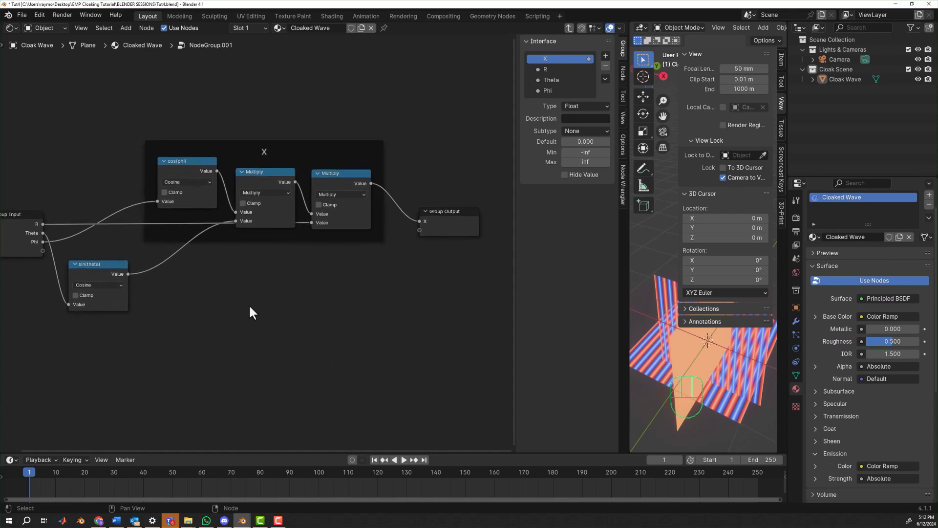
left_click(98, 263)
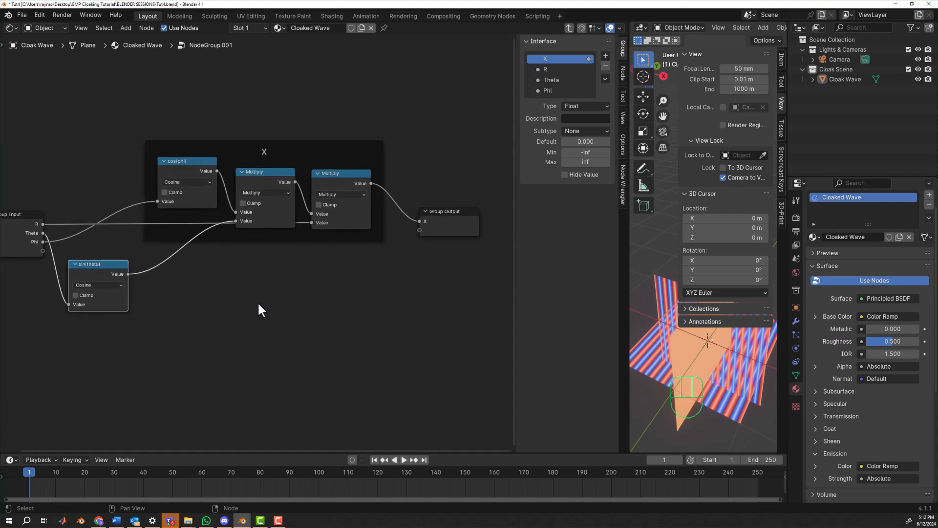
left_click_drag(137, 130, 391, 250)
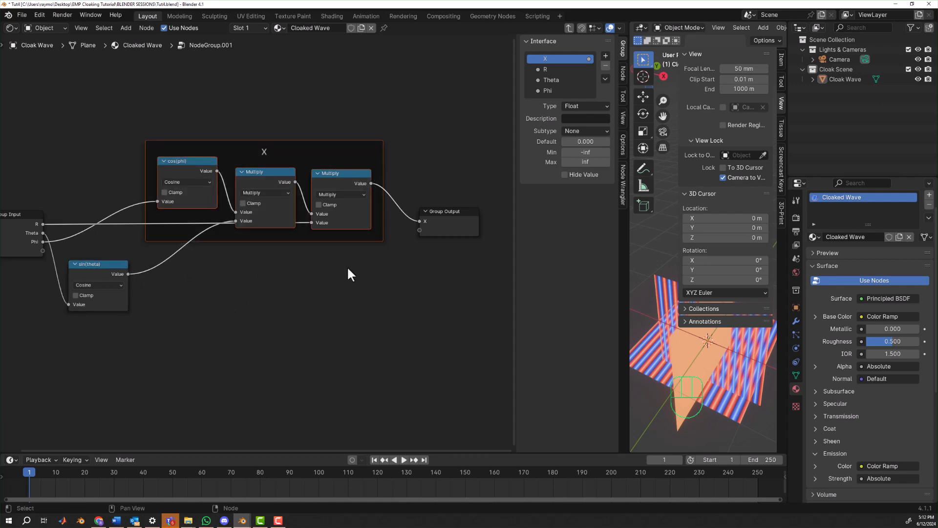
key("shift+d")
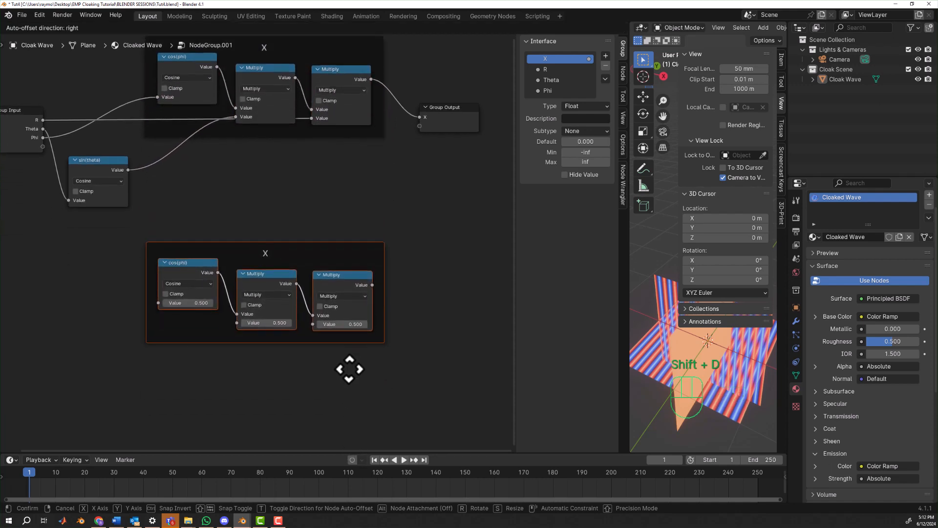
left_click(346, 347)
left_click(449, 301)
left_click(367, 228)
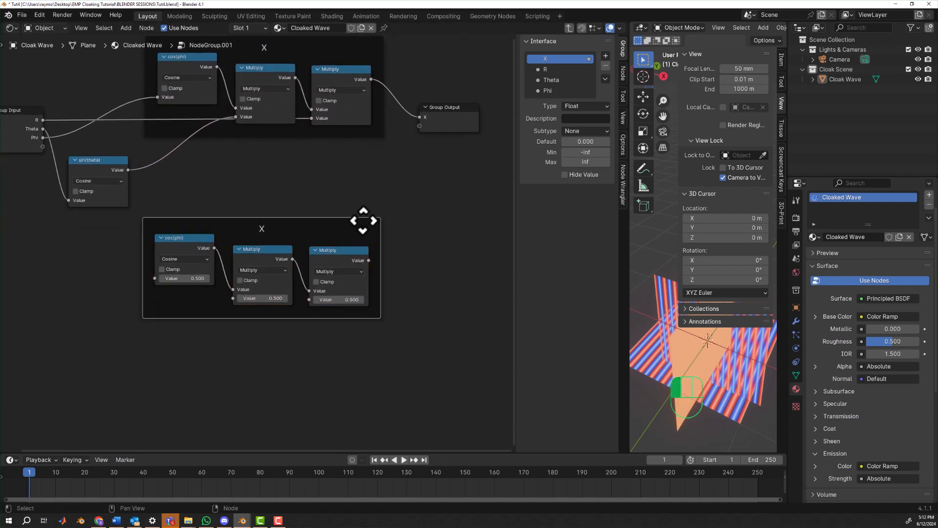
Step: Change the duplicated frame's label to Y
left_click(623, 71)
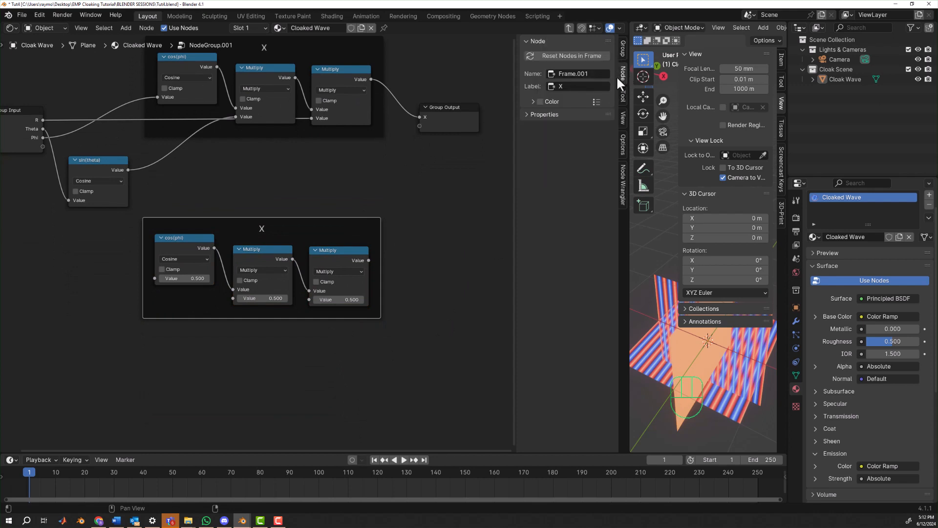
left_click(570, 86)
key("BackSpace")
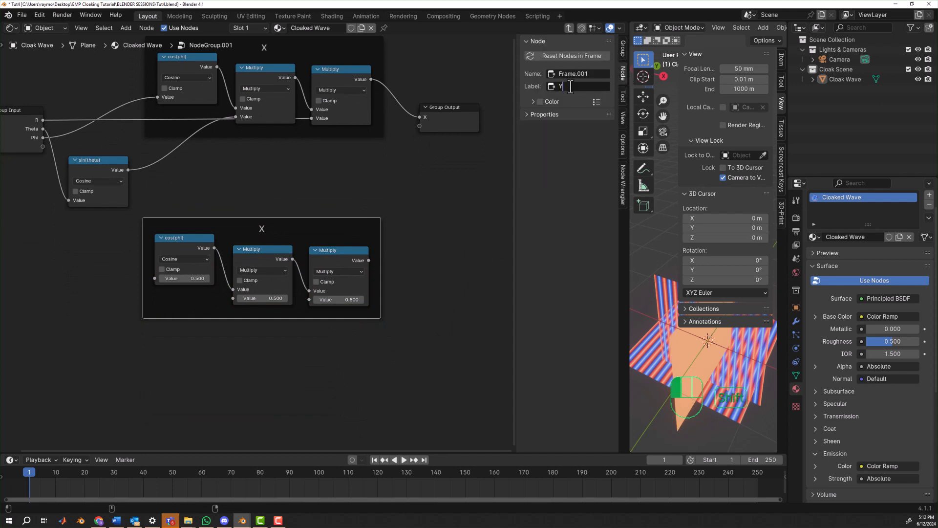
type("Y")
key("Return")
left_click(230, 198)
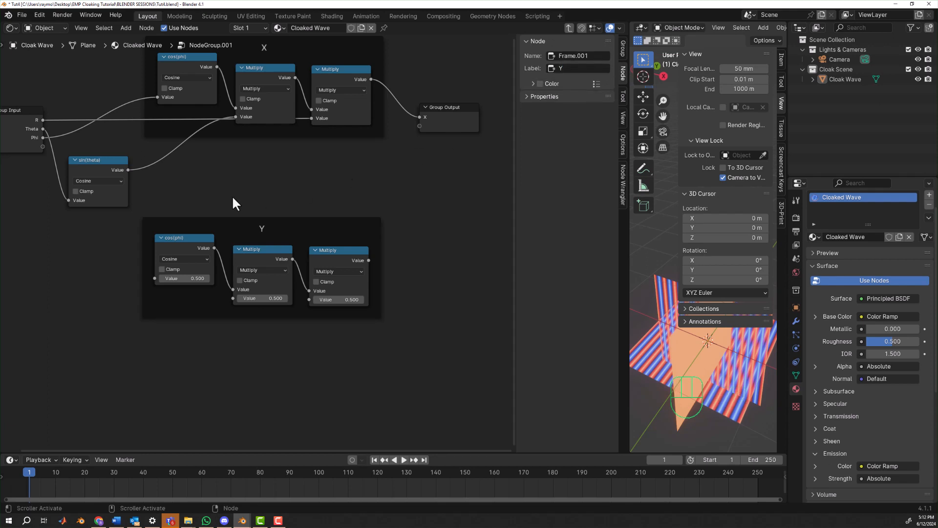
Step: Change the operation of the cos(phi) node inside the Y frame to Sine
scroll(244, 193, "up", 2)
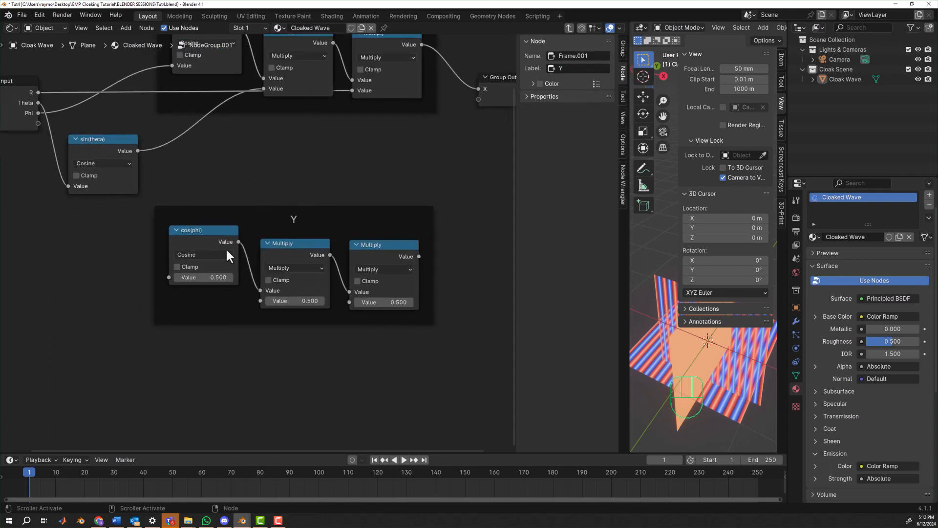
left_click(207, 230)
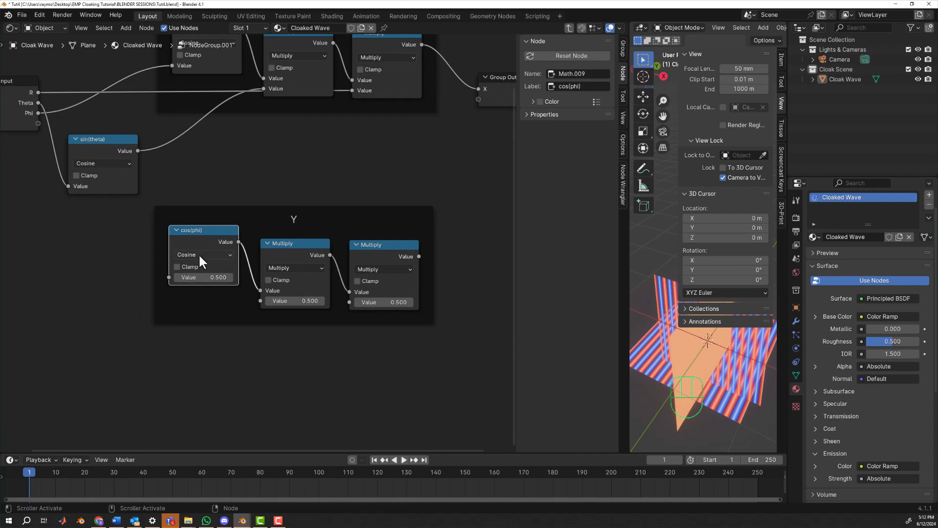
left_click(198, 253)
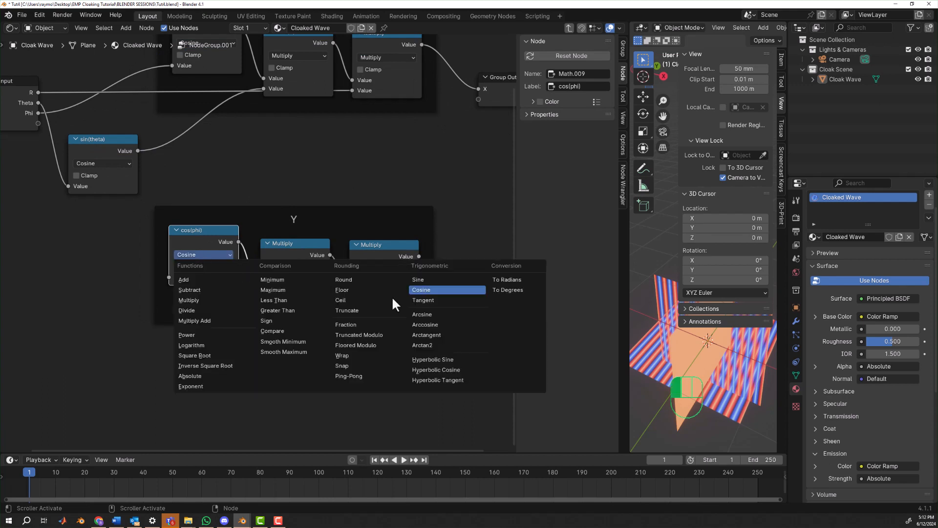
left_click(431, 280)
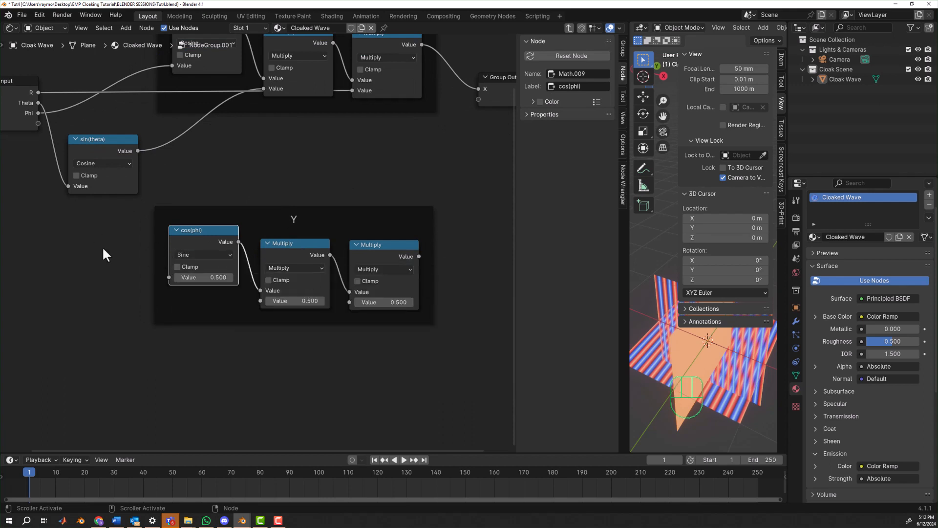
Step: Lower Group Input and wire the Y frame: Phi to the Sine node, sin(theta) to the first Multiply, and R to the second Multiply
middle_click_drag(102, 249, 179, 269)
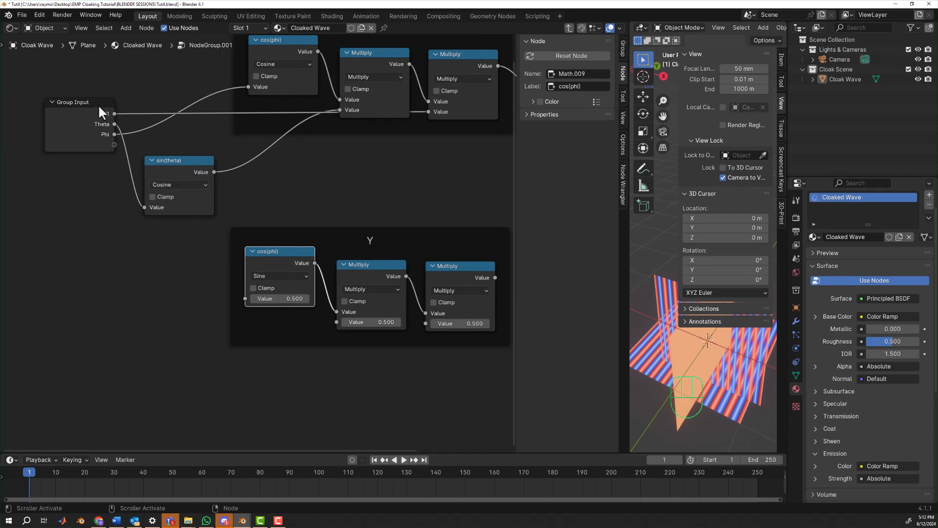
left_click_drag(98, 104, 78, 155)
left_click_drag(94, 186, 239, 300)
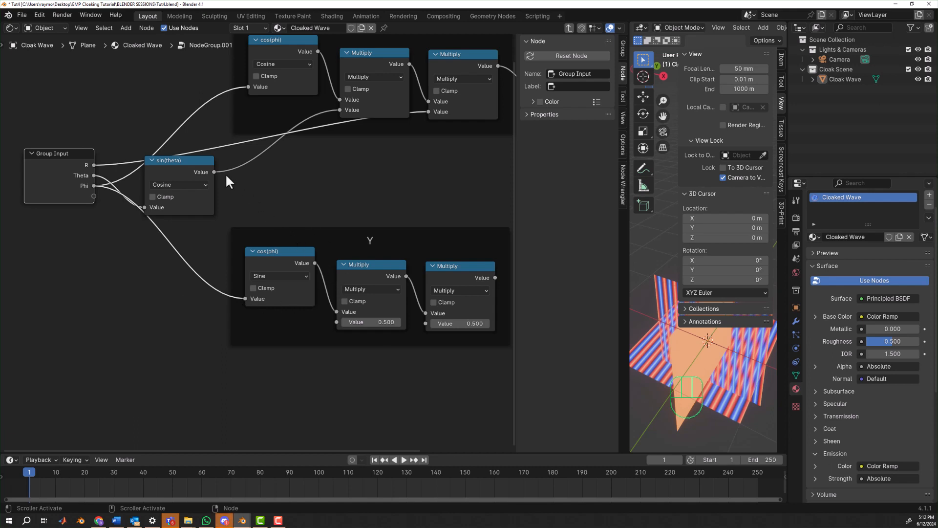
left_click_drag(207, 163, 336, 322)
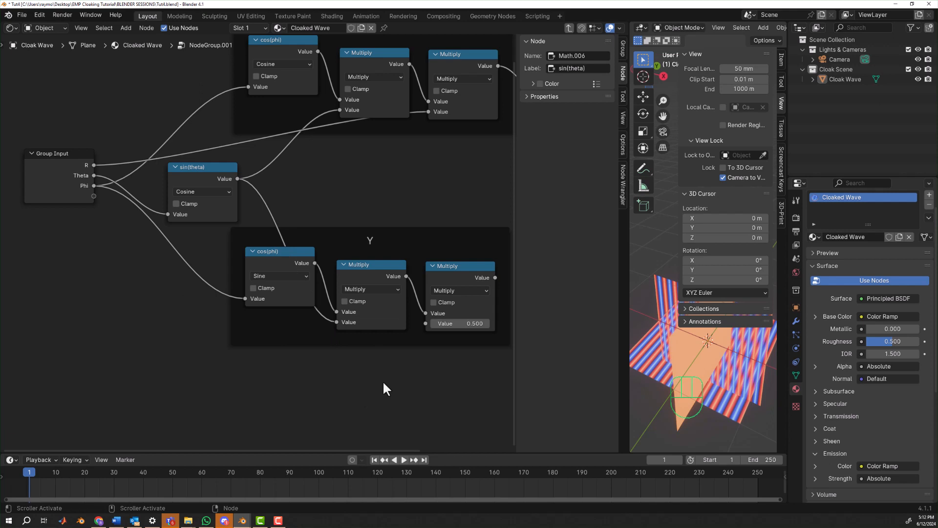
middle_click_drag(413, 386, 377, 371)
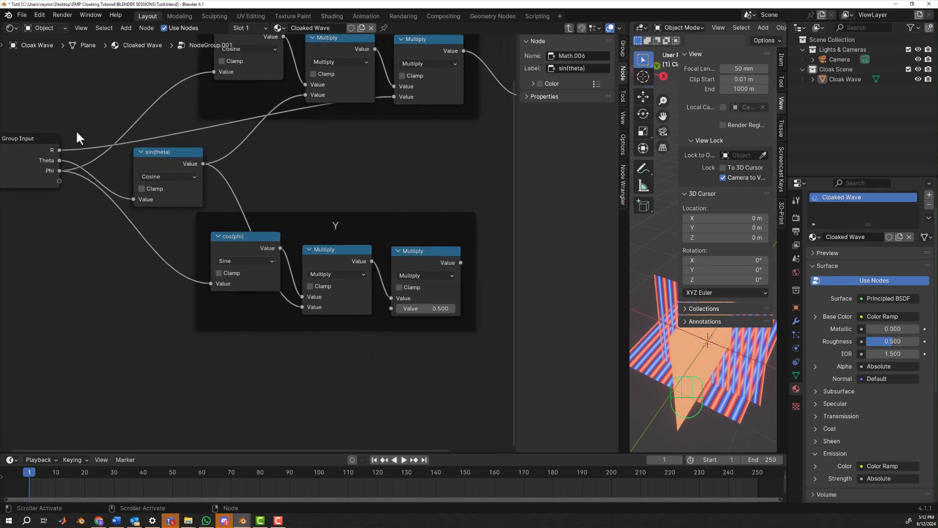
left_click_drag(61, 150, 391, 308)
Step: Move Group Output down and connect the Y frame's last Multiply result to its empty socket
middle_click_drag(421, 352, 287, 342)
left_click_drag(419, 84, 428, 176)
left_click_drag(326, 251, 396, 187)
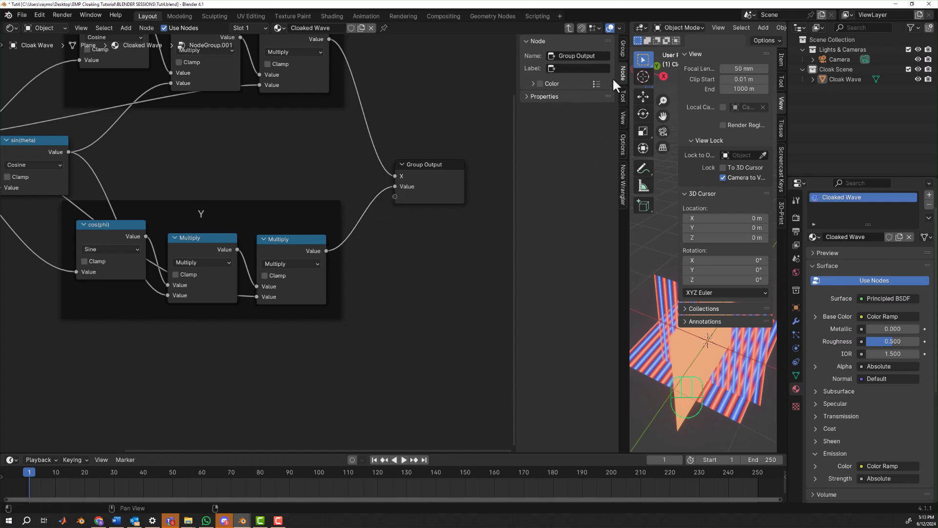
Step: Rename the group's newly added output socket Y
left_click(622, 45)
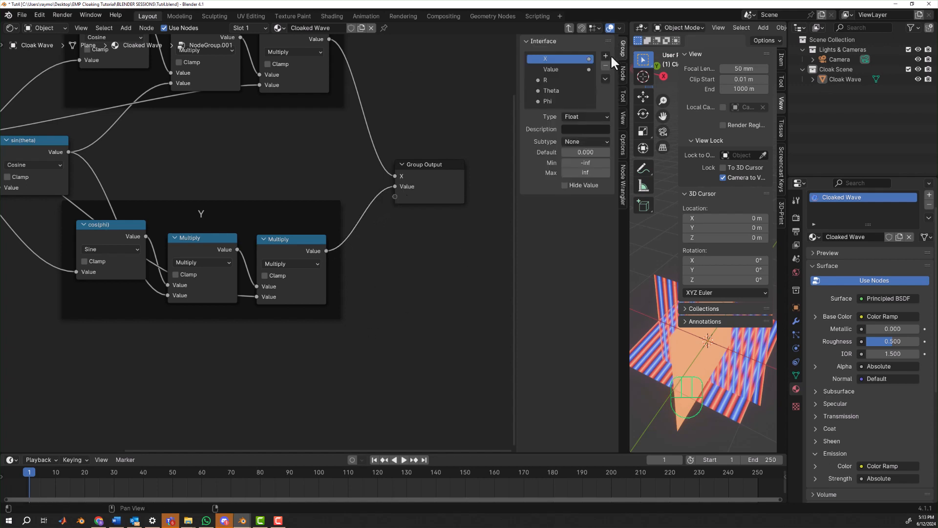
double_click(551, 68)
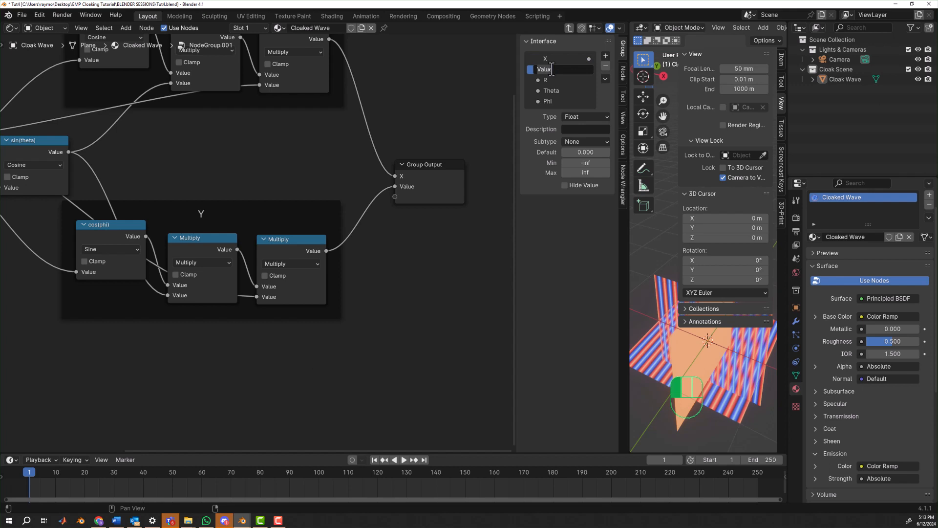
type("Y")
key("Return")
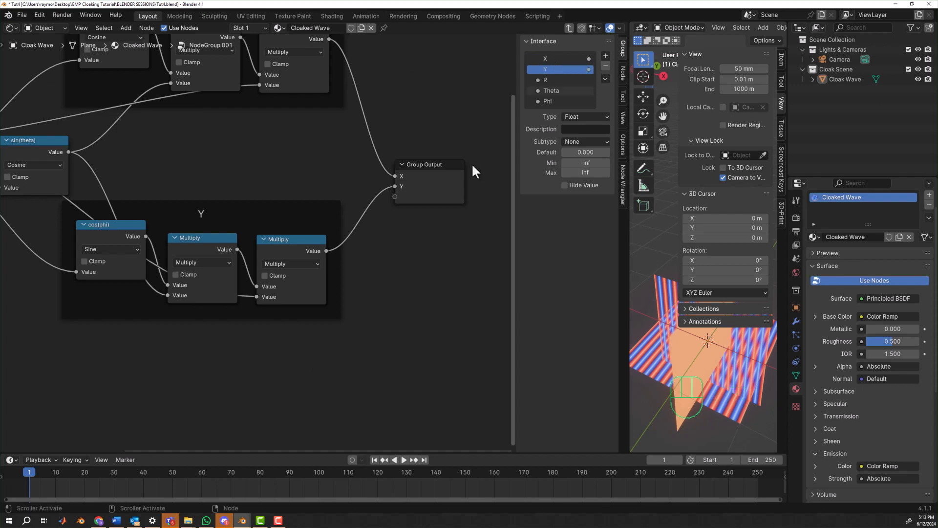
Step: Duplicate the sin(theta) node and place the copy below the Y frame
middle_click_drag(289, 371, 320, 340)
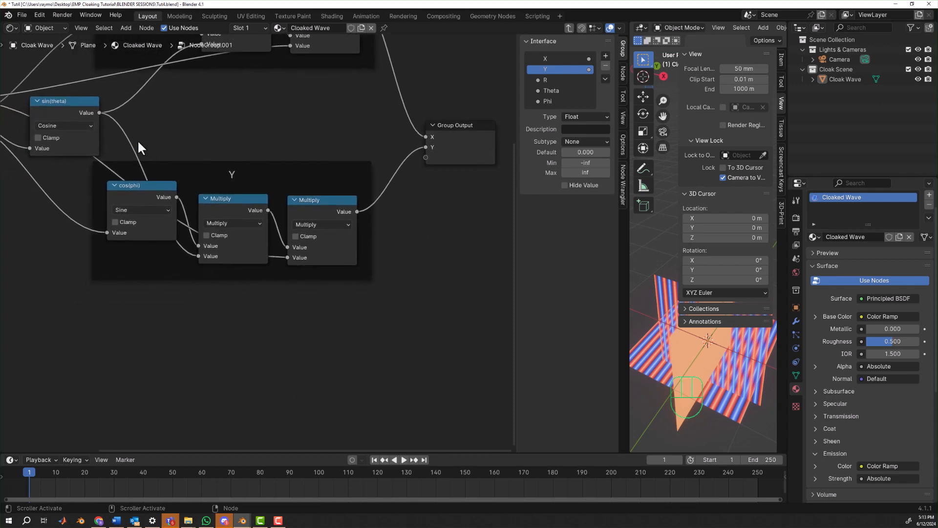
left_click(63, 99)
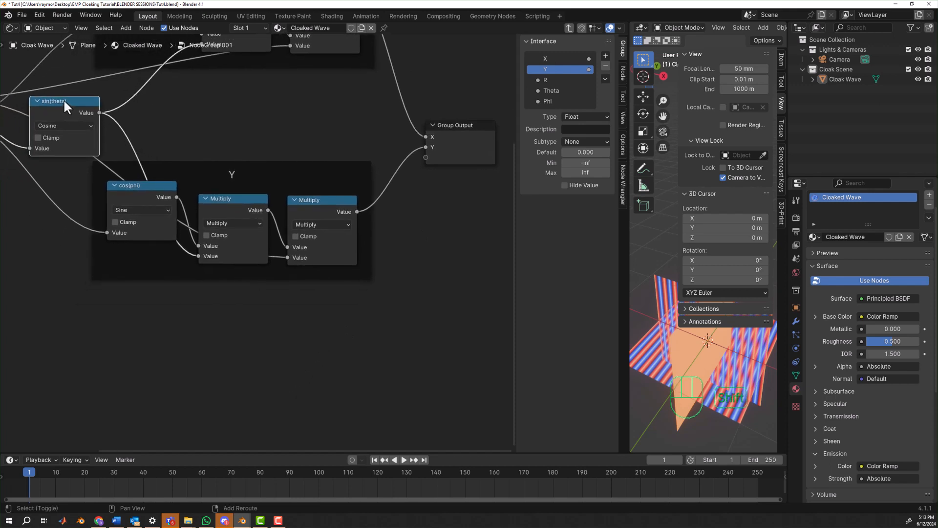
key("shift+d")
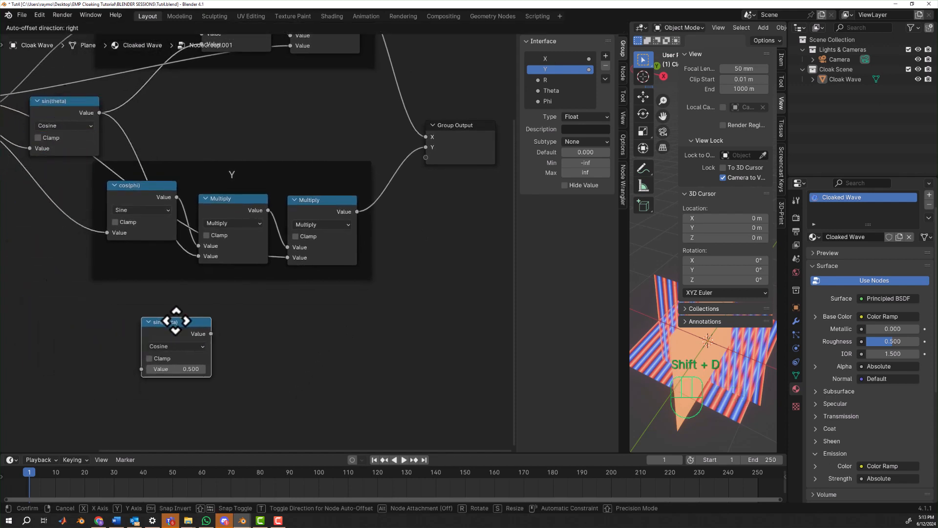
left_click(200, 332)
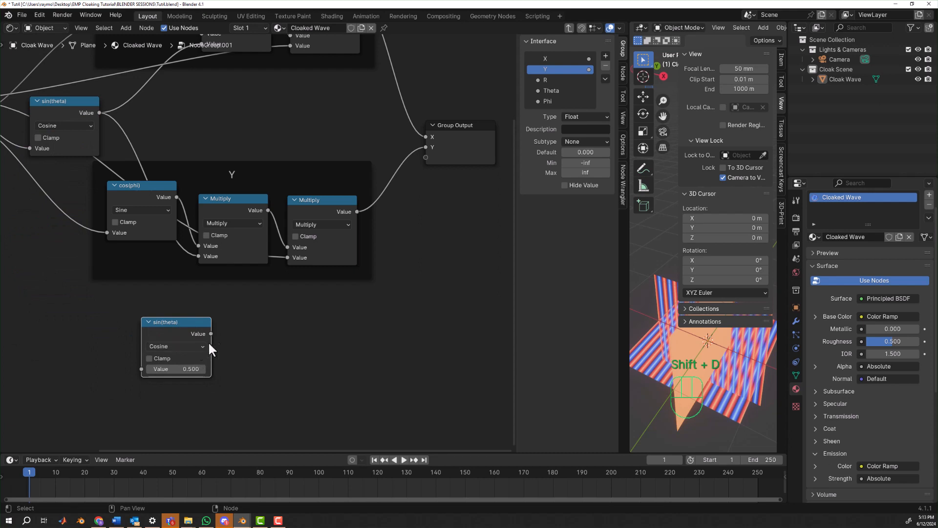
Step: Change the duplicated node's label to cos(theta)
left_click(622, 72)
left_click(564, 86)
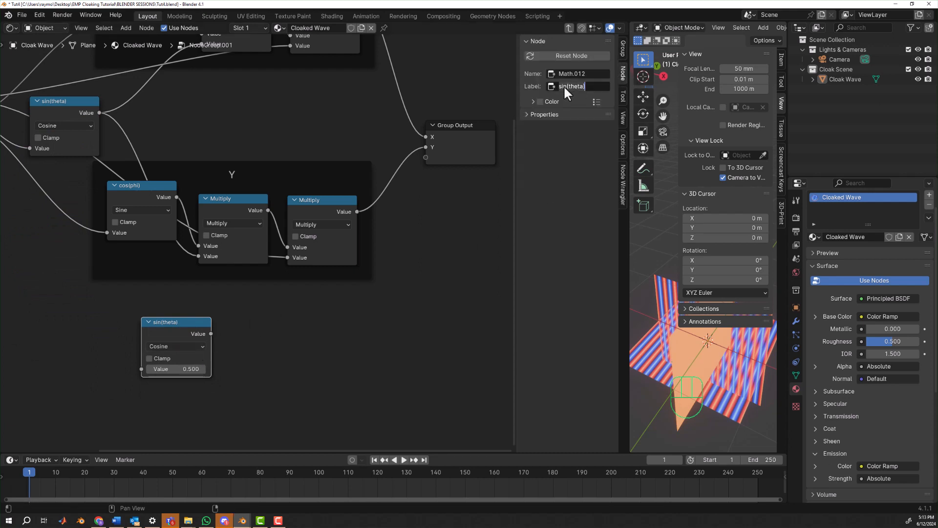
left_click_drag(566, 86, 542, 86)
type("cos")
key("Return")
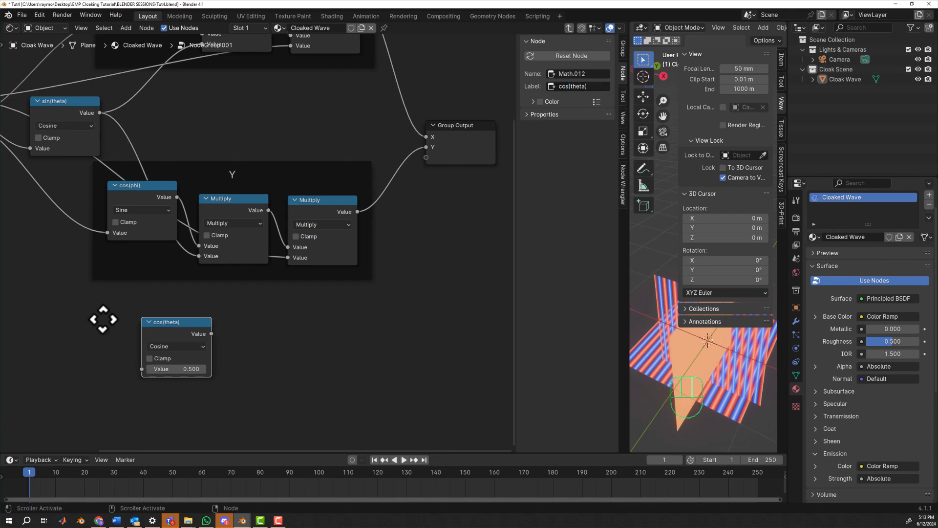
Step: Connect the Theta output of Group Input to the cos(theta) node's value input
middle_click_drag(105, 332, 141, 310)
scroll(141, 311, "down", 1)
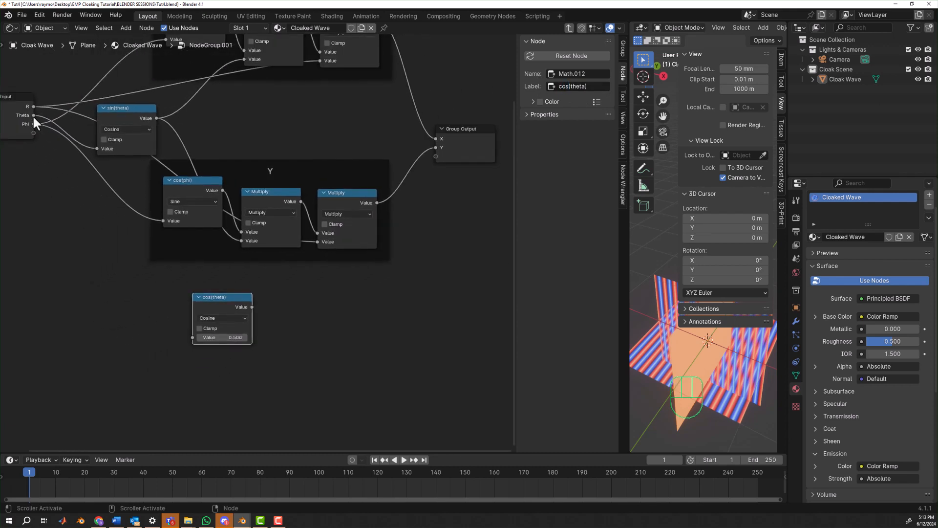
left_click_drag(33, 115, 186, 331)
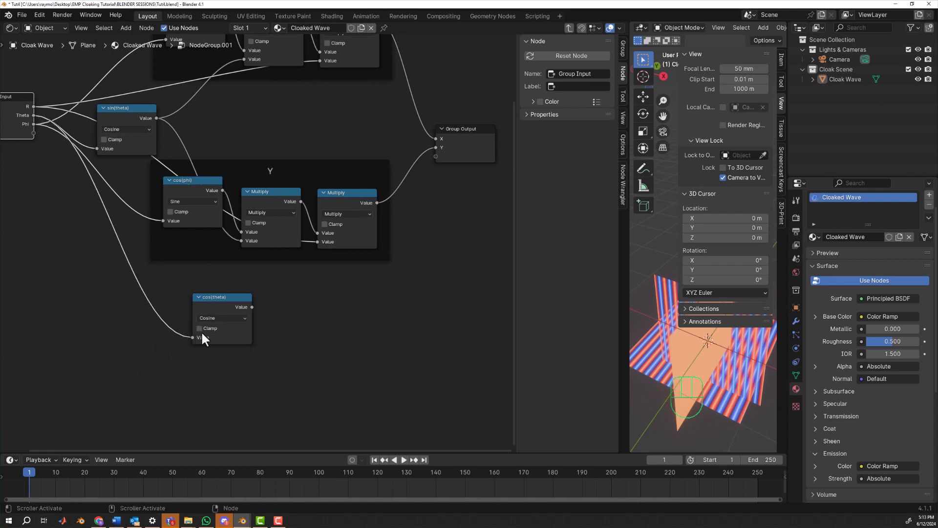
Step: Duplicate the cos(theta) node, place the copy to its right and clear the copy's label
left_click(229, 299)
key("shift+d")
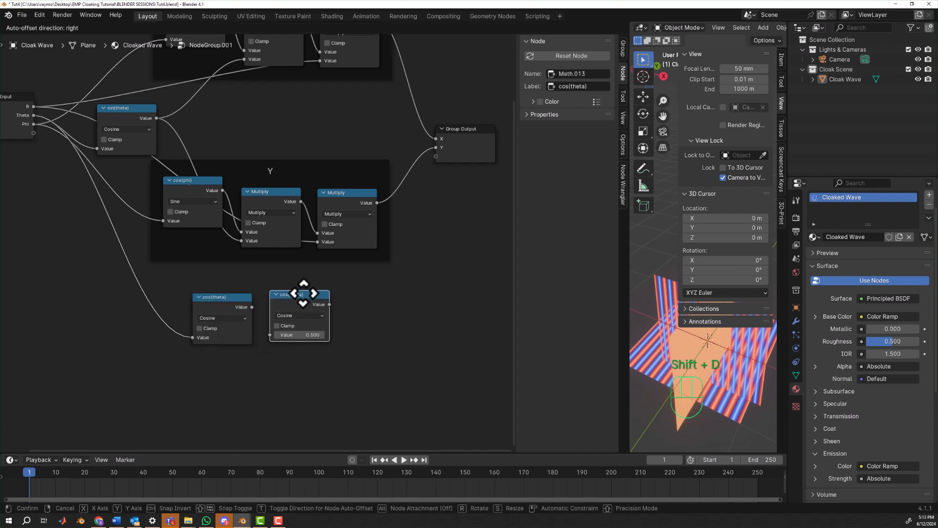
left_click(304, 293)
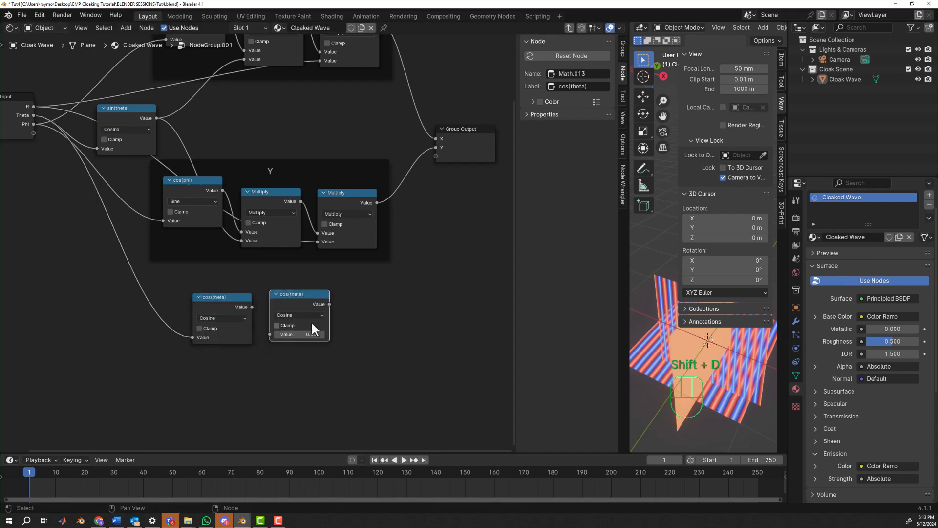
left_click(593, 86)
key("ctrl+a")
key("BackSpace")
key("Return")
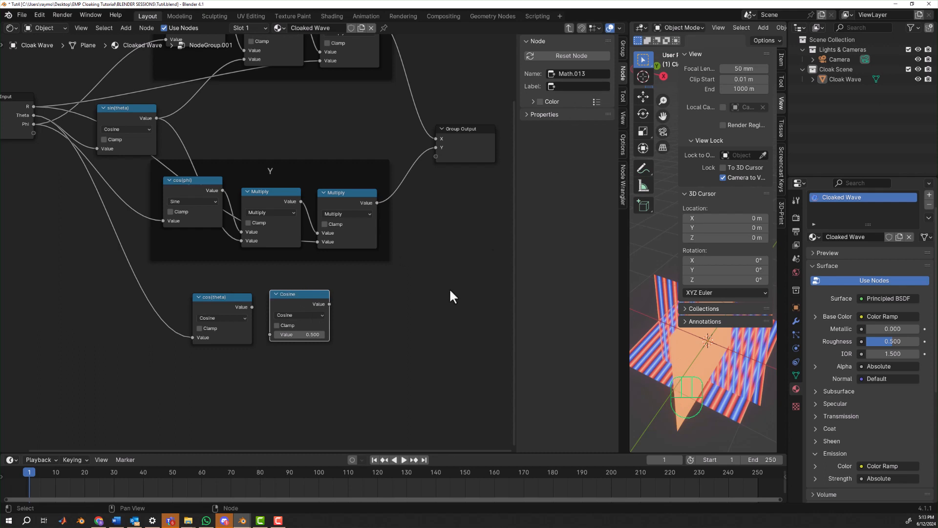
Step: Set the unlabelled copy to Multiply and feed it R in its first value and cos(theta) in its second
left_click(302, 315)
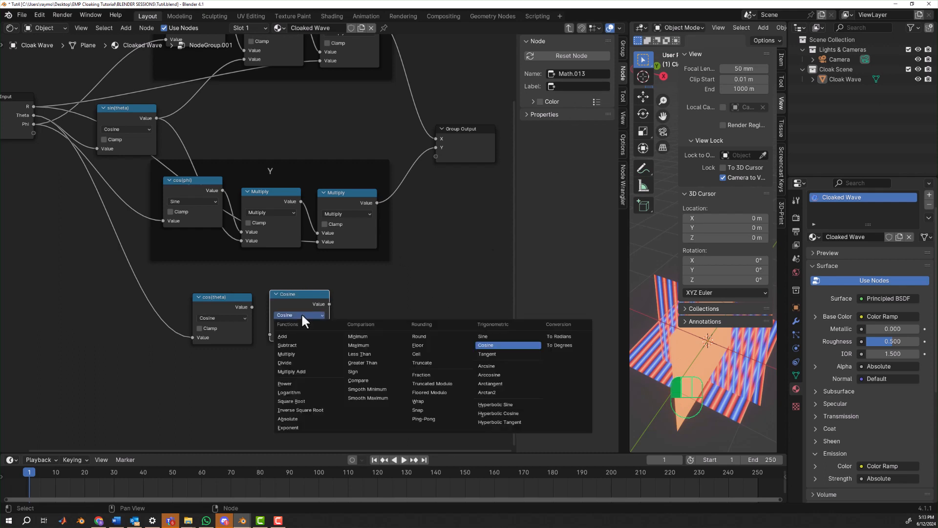
left_click(286, 353)
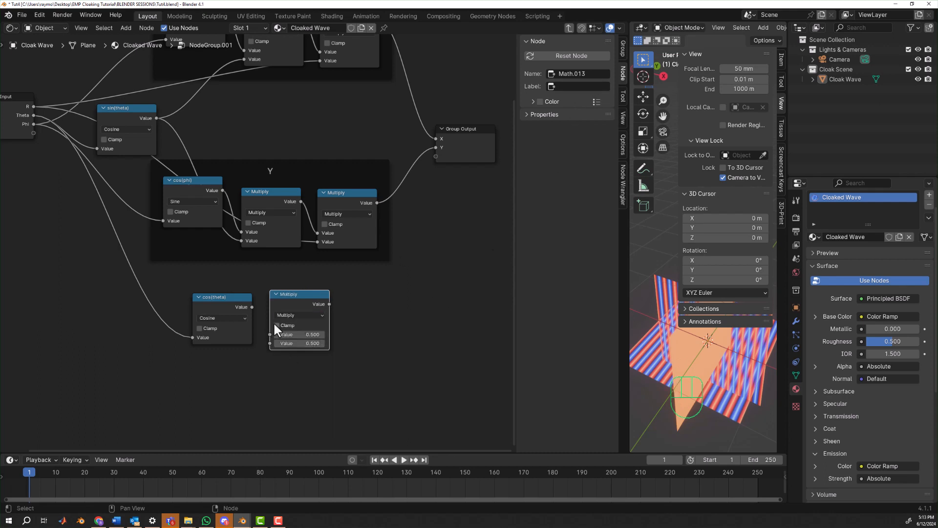
left_click_drag(252, 306, 270, 343)
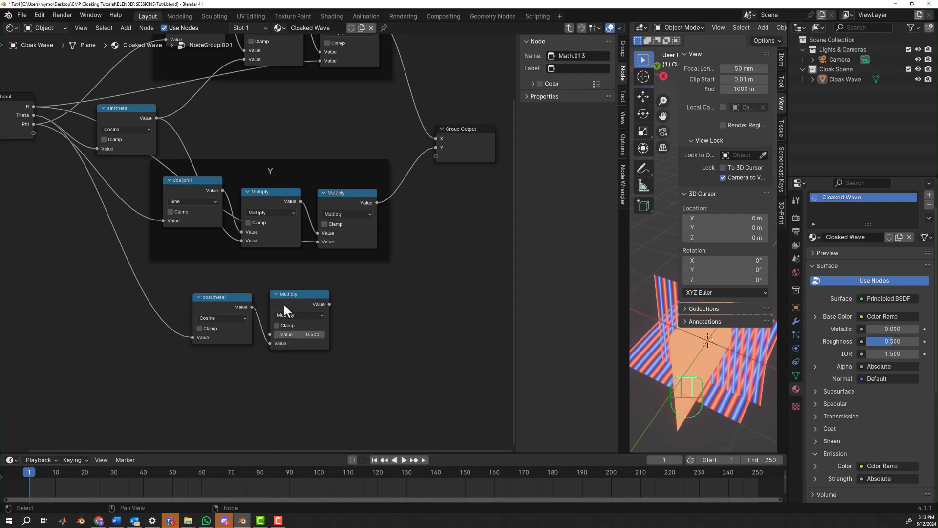
left_click_drag(33, 106, 268, 334)
Step: Join the cos(theta) node and its Multiply node in a new frame labelled Z
left_click(229, 295)
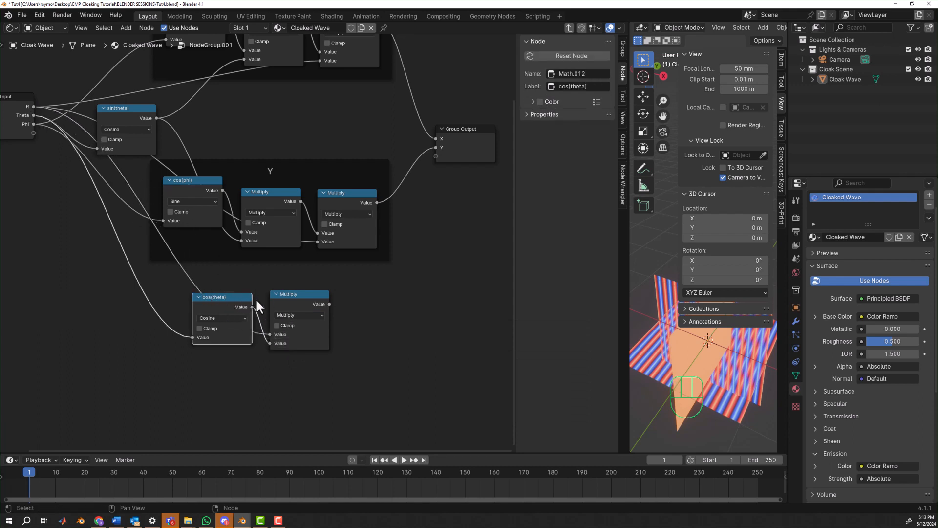
left_click(285, 293, "shift")
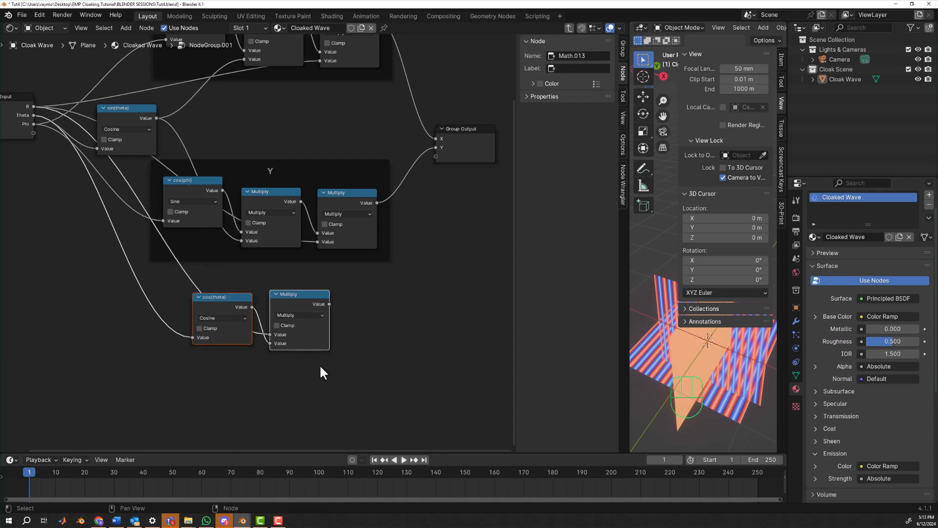
key("ctrl+j")
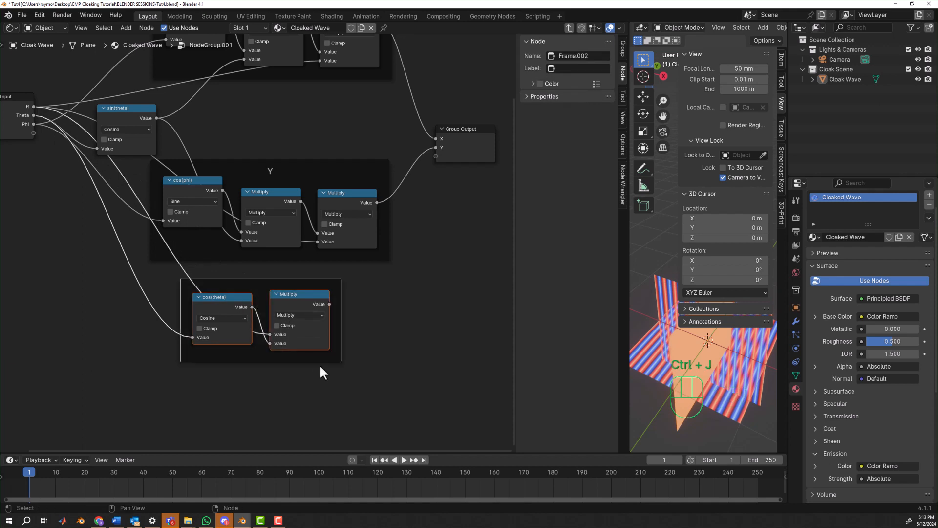
left_click(357, 289)
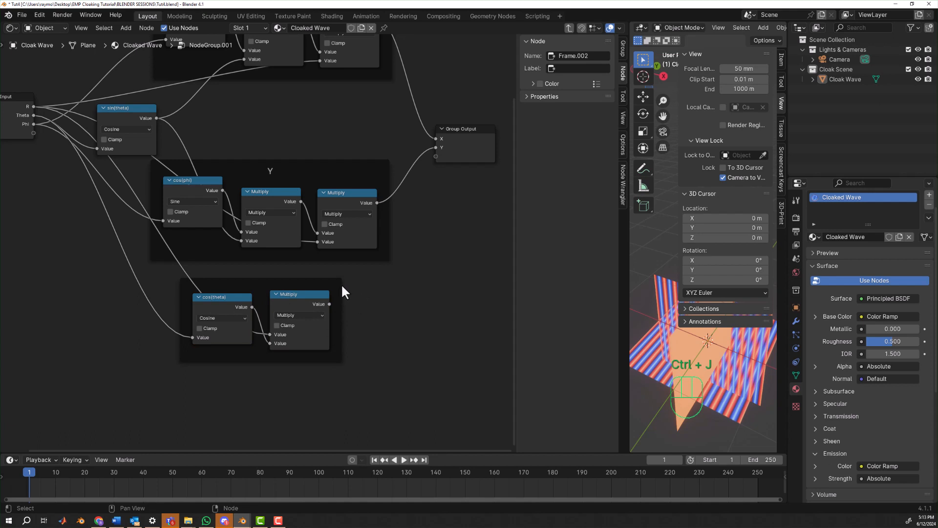
left_click(336, 280)
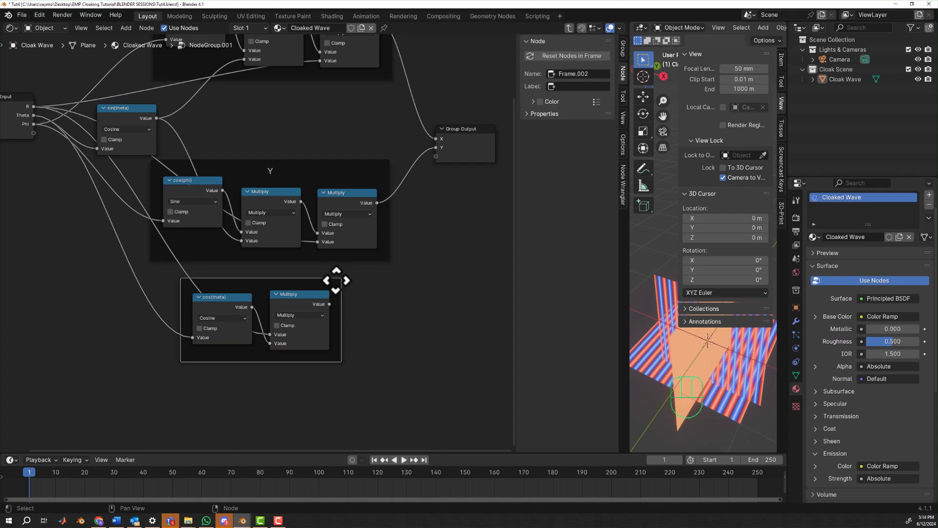
left_click(585, 86)
type("Z")
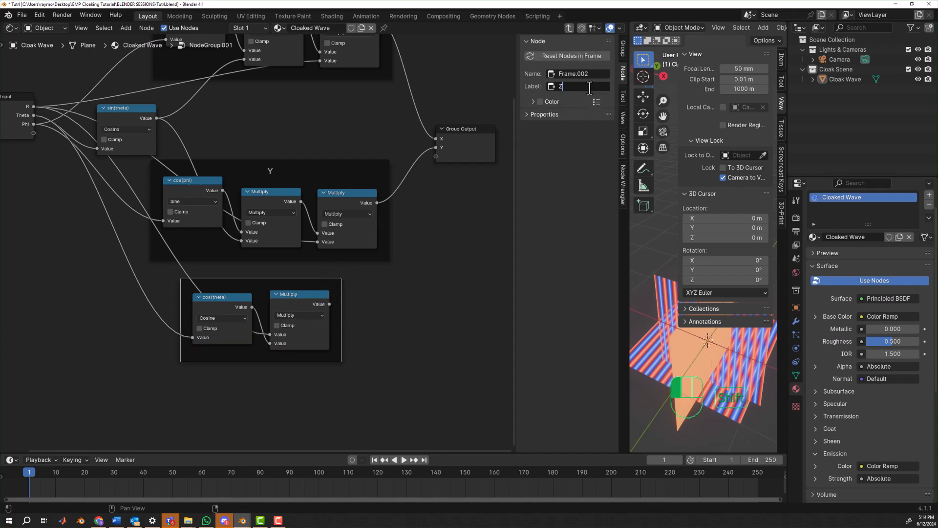
key("Return")
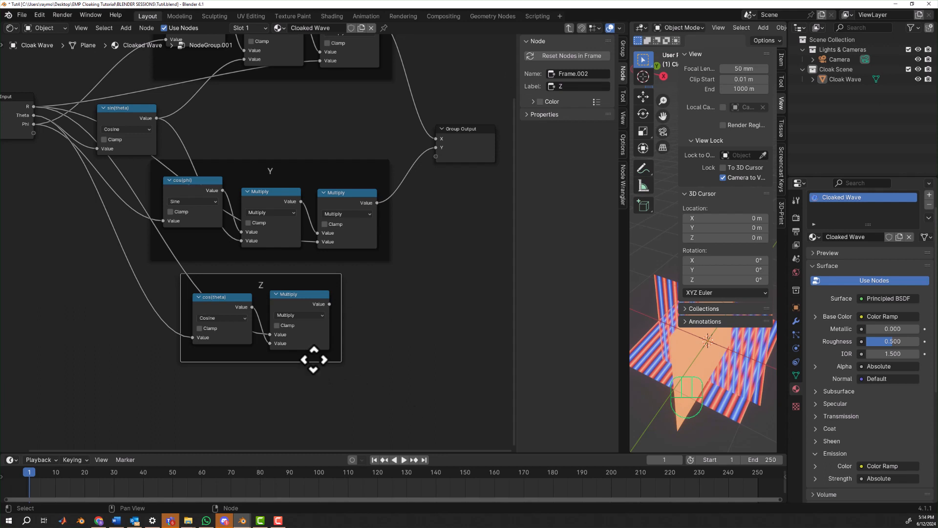
Step: Shift the Z frame to the right and connect its Multiply result to the empty socket on Group Output
left_click_drag(313, 359, 366, 362)
left_click(434, 297)
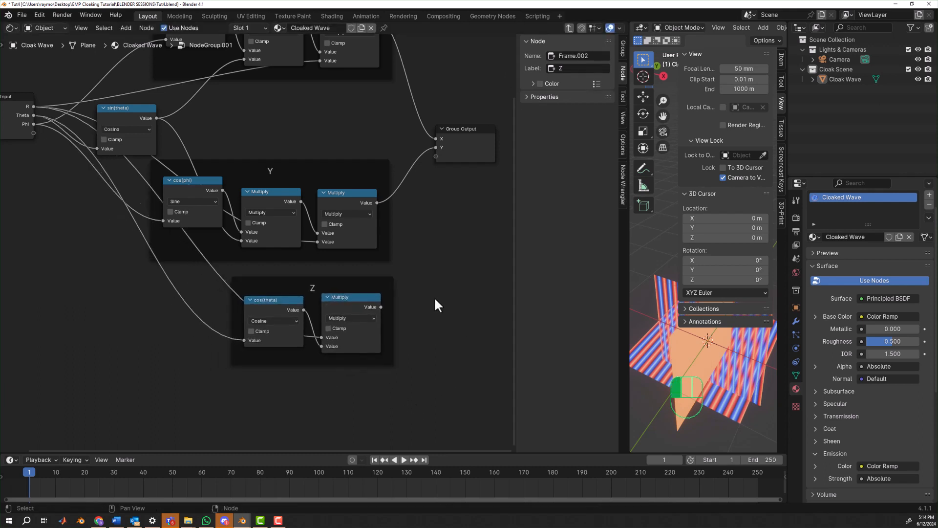
left_click_drag(380, 306, 441, 157)
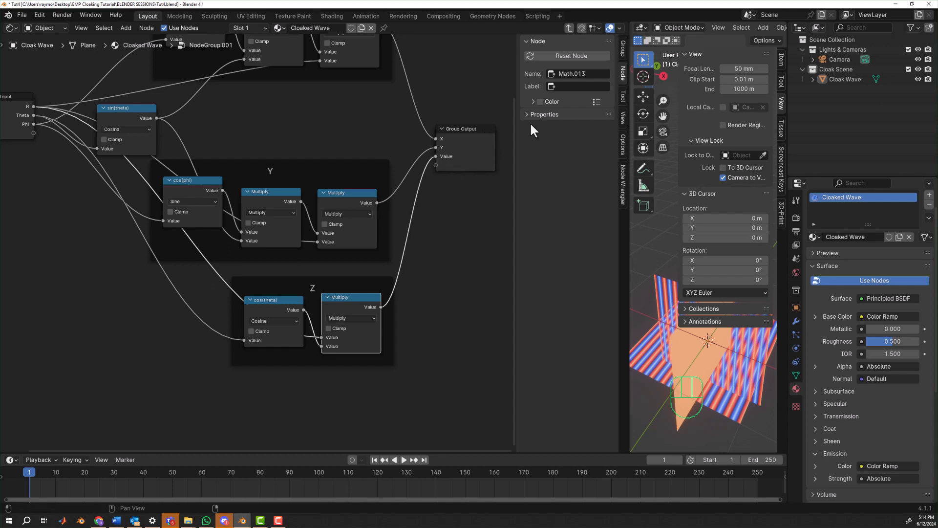
Step: Rename the group's third output socket from Value to Z and leave the node group
left_click(623, 47)
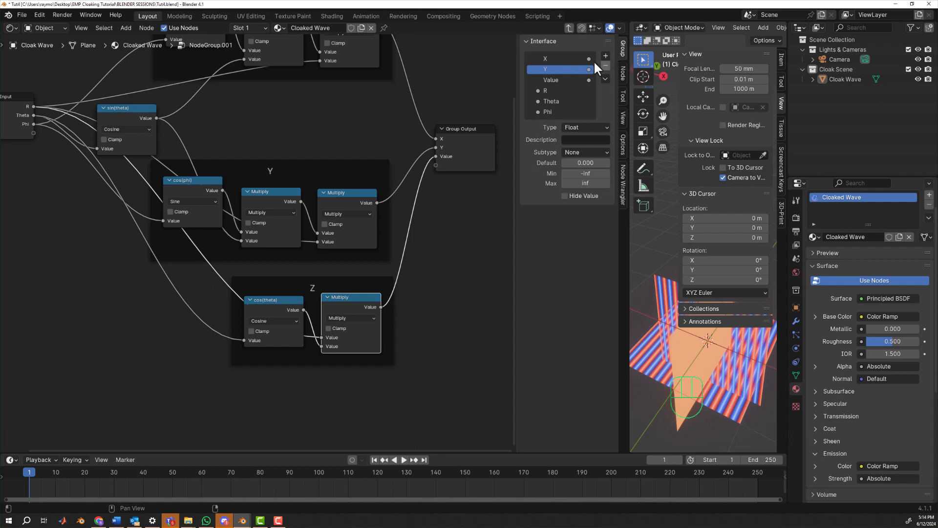
double_click(552, 80)
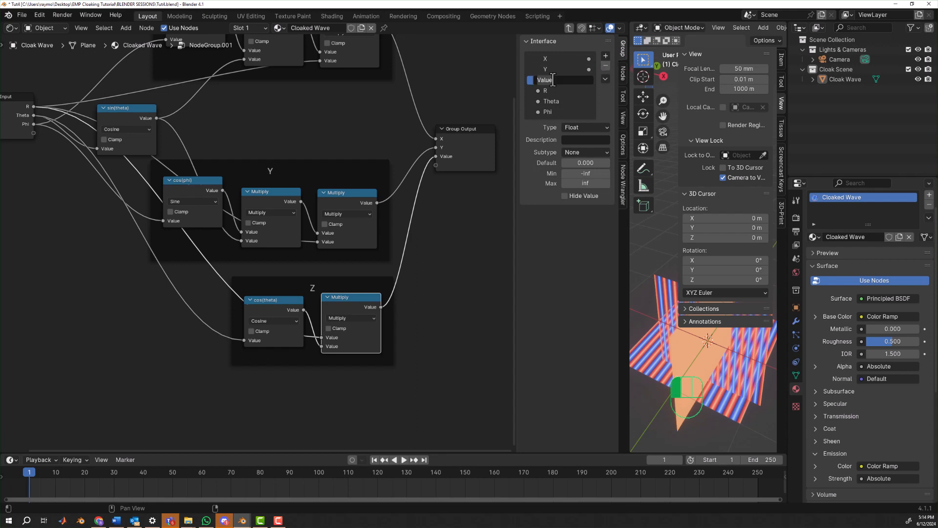
type("Z")
key("Return")
left_click(420, 267)
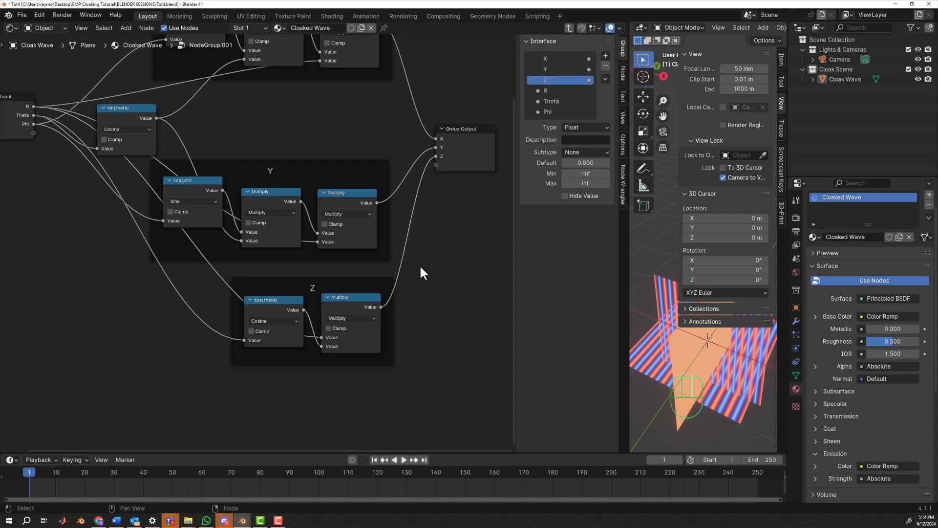
scroll(415, 261, "down", 2)
middle_click_drag(411, 259, 409, 294)
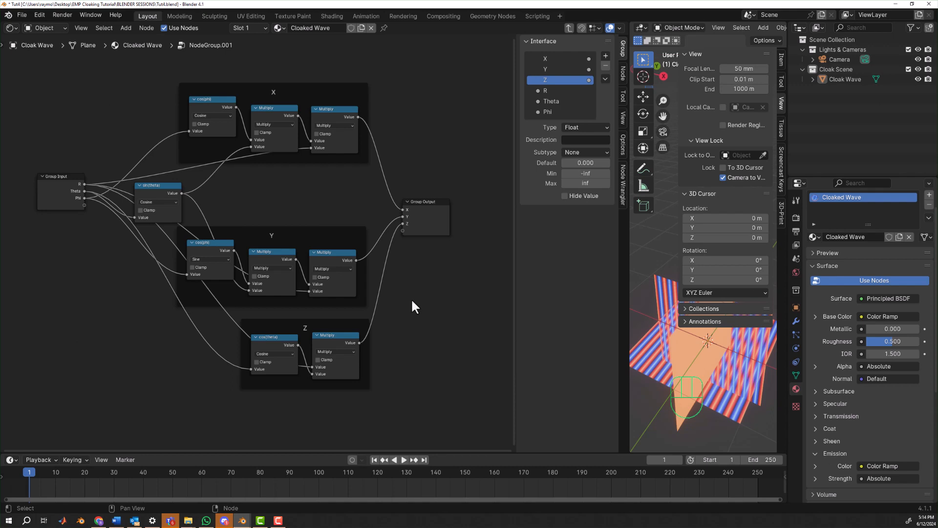
key("Tab")
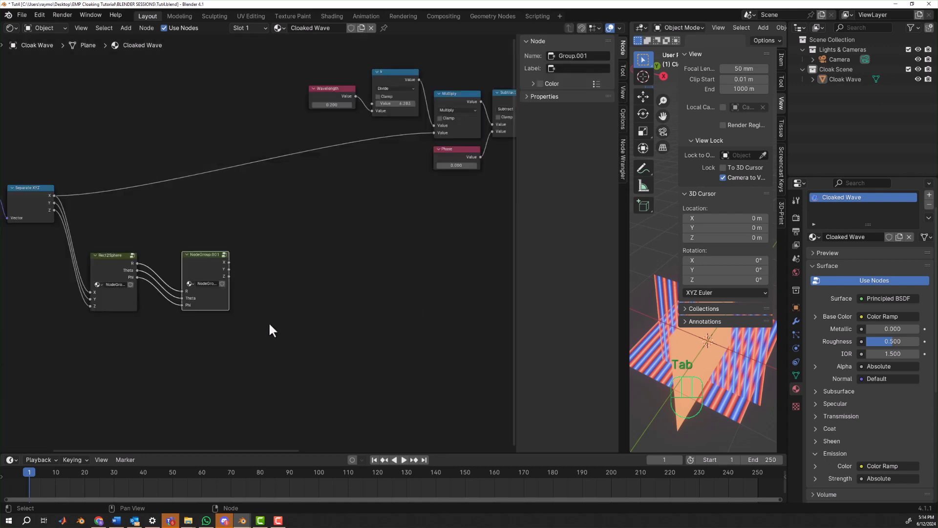
Step: Move the Rect2Sphere node and the unlabelled group node beside it upward in the material's node tree
left_click_drag(129, 256, 134, 222)
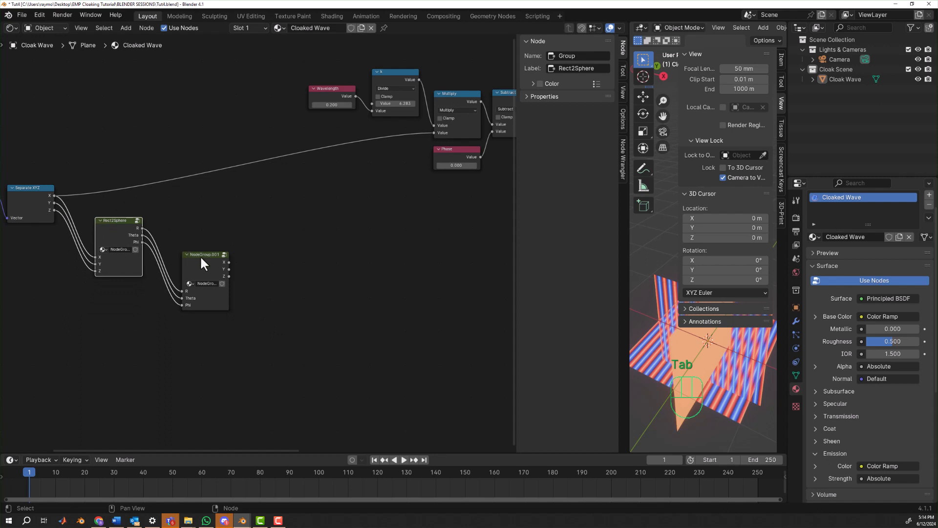
left_click_drag(200, 255, 196, 227)
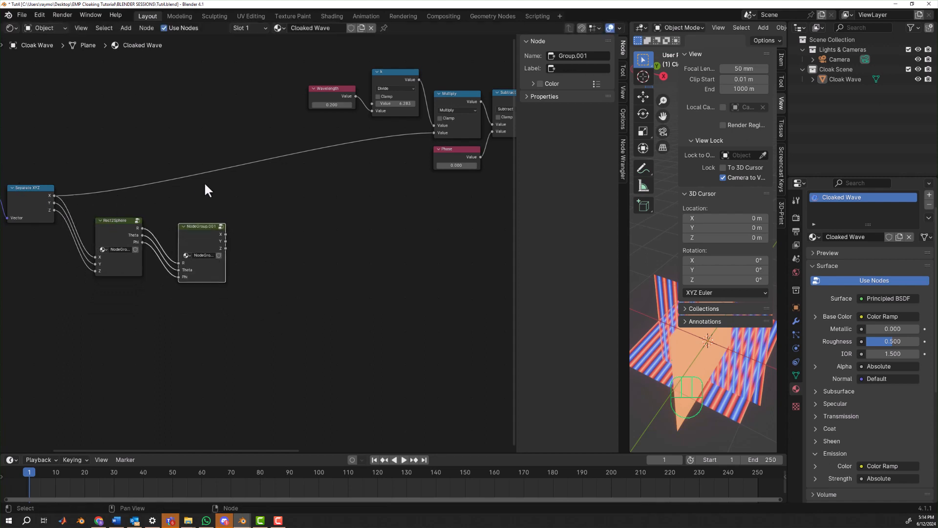
middle_click_drag(748, 380, 747, 363)
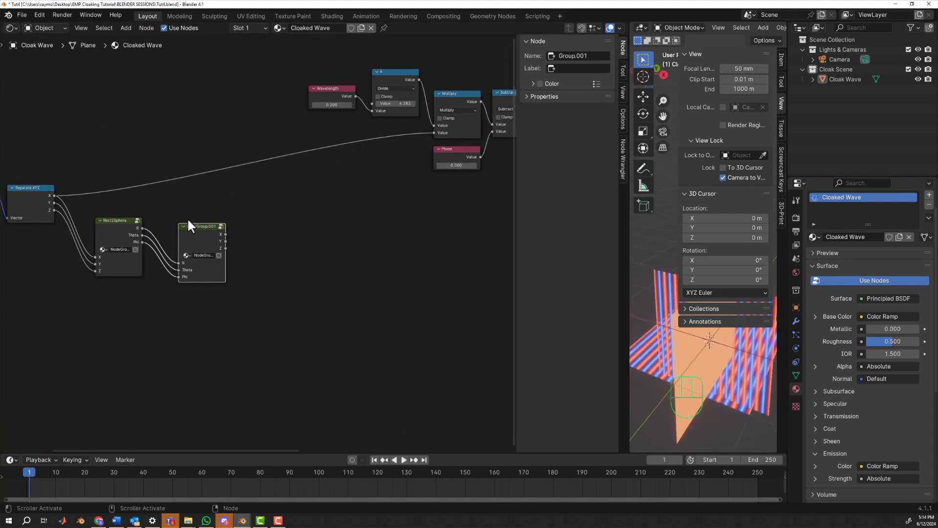
left_click_drag(189, 221, 183, 209)
scroll(232, 257, "up", 2)
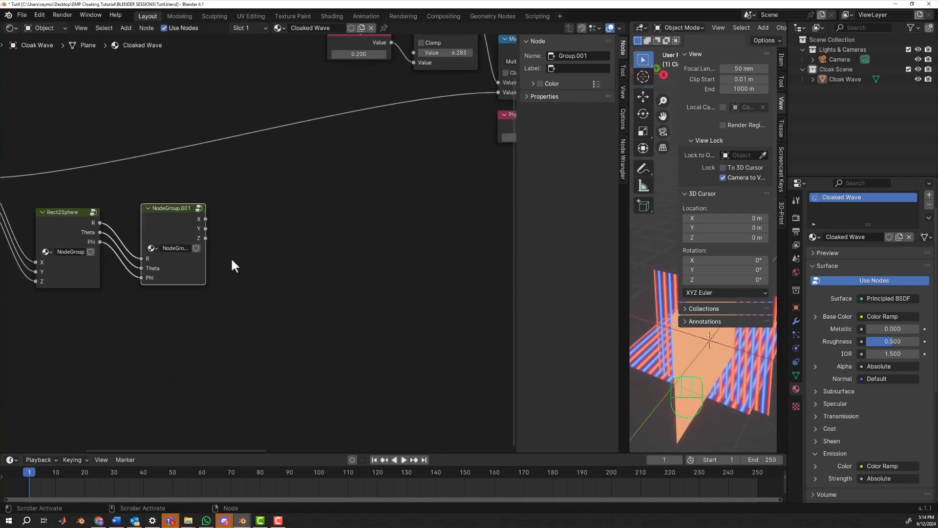
Step: Connect the unlabelled group node's X output to the second value of the Multiply node that follows k, replacing the Separate XYZ link
middle_click_drag(239, 236, 176, 271)
scroll(175, 270, "down", 2)
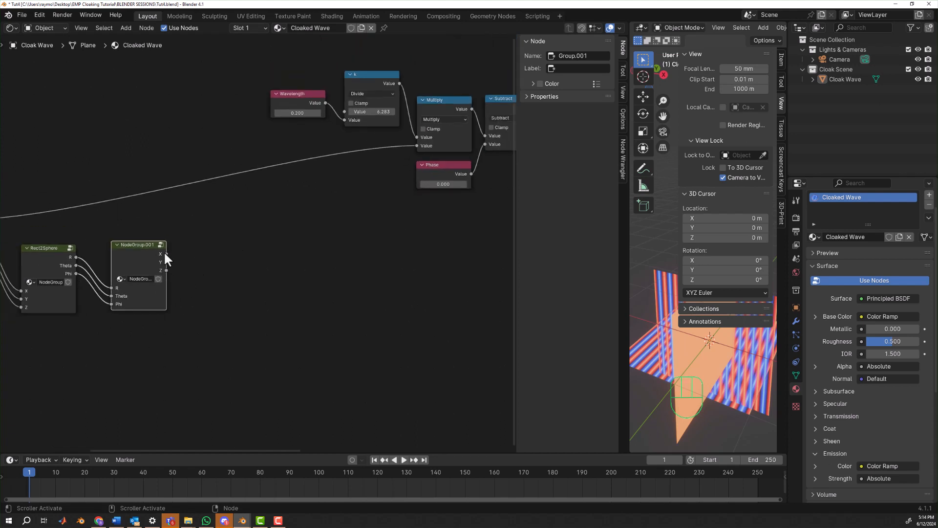
left_click_drag(166, 254, 415, 148)
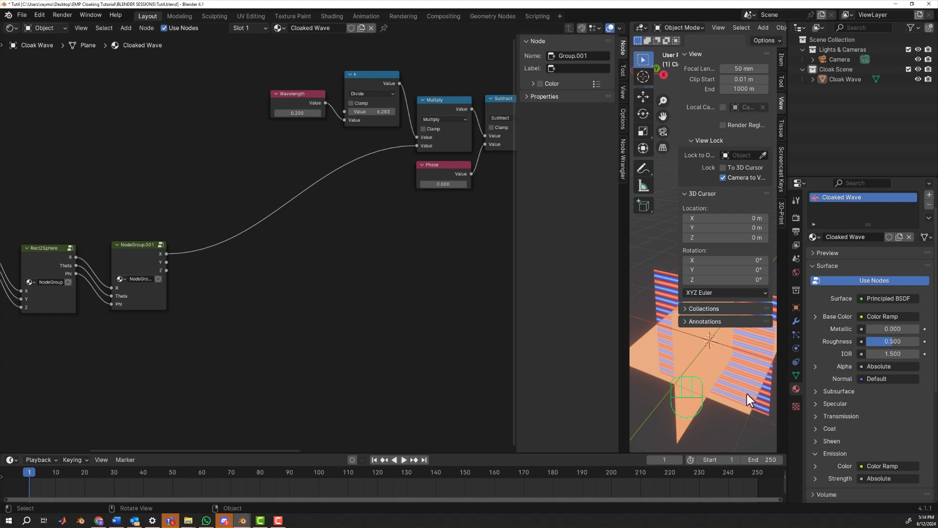
middle_click_drag(747, 394, 728, 374)
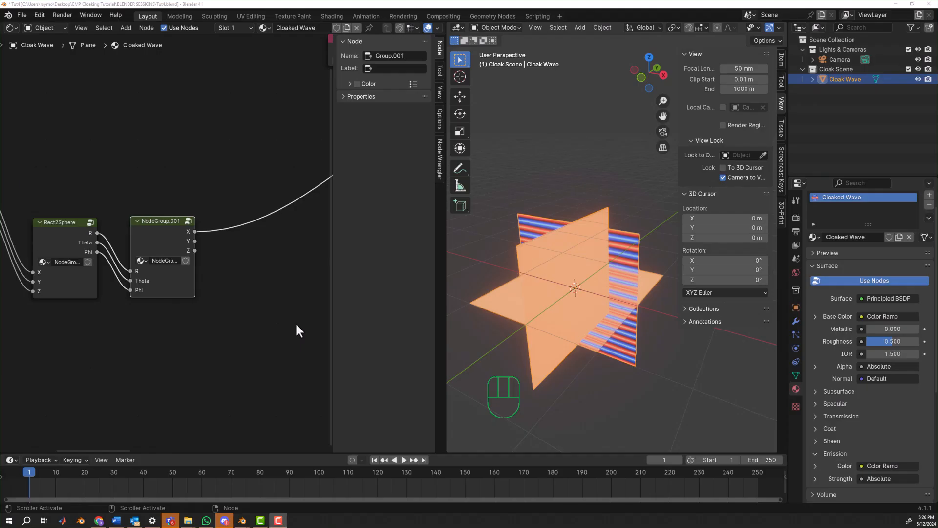
Step: Inside the spherical-to-Cartesian node group, change the sin(theta) node's operation to Sine, and leave the group
scroll(267, 330, "up", 2)
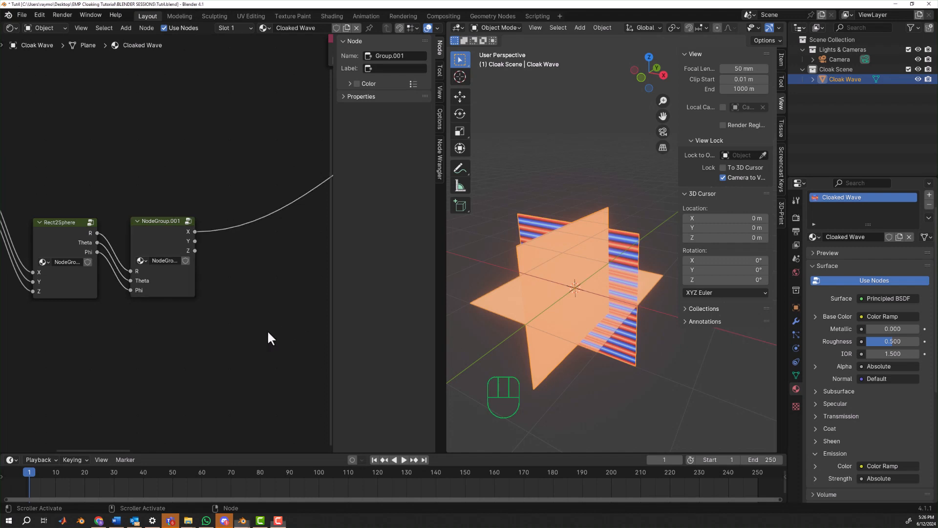
left_click(145, 211)
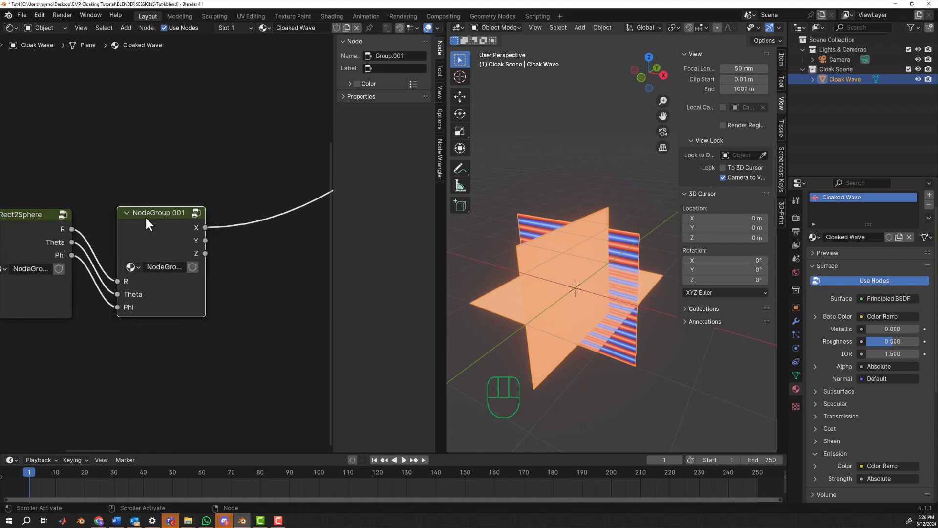
key("Tab")
scroll(142, 215, "down", 5)
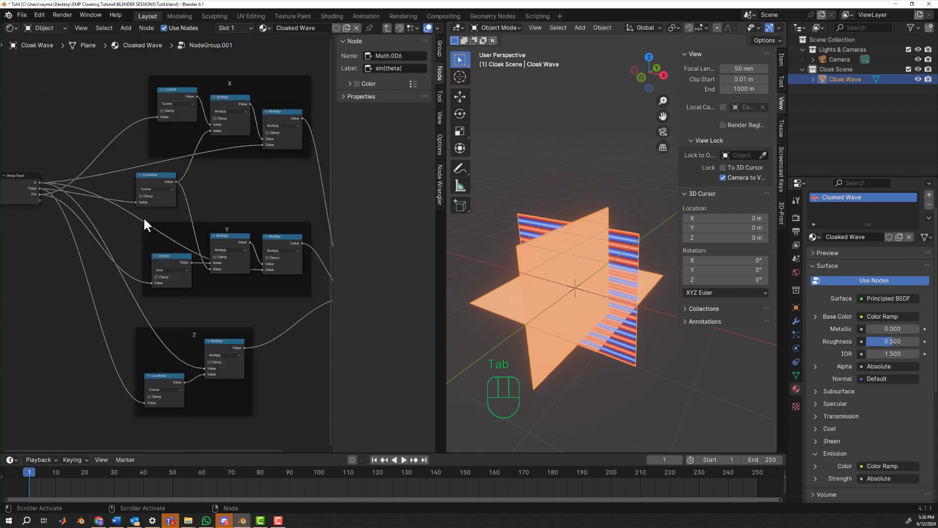
middle_click_drag(240, 185, 218, 203)
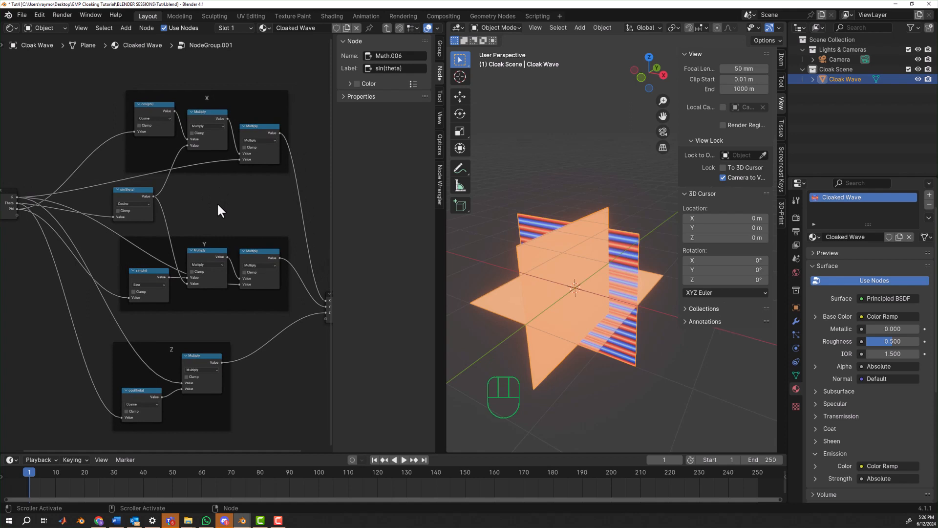
scroll(217, 204, "up", 1)
scroll(218, 204, "up", 2)
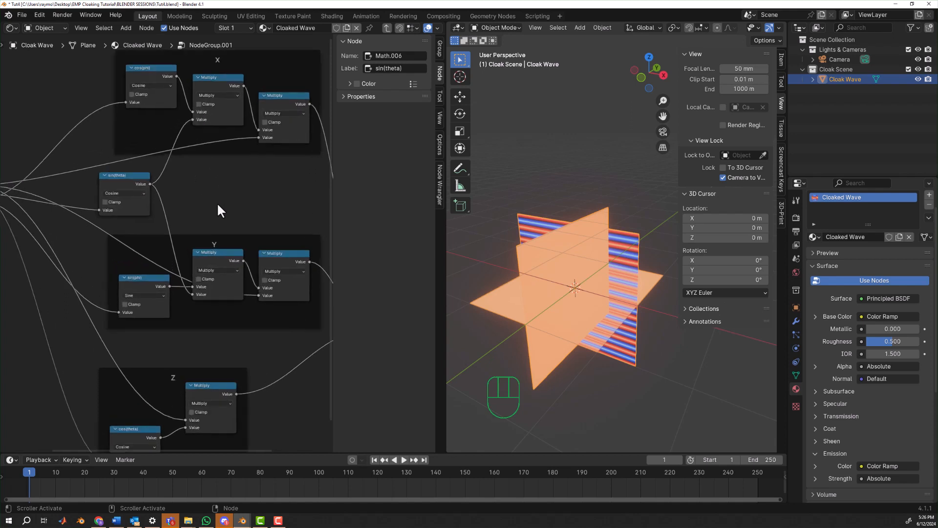
scroll(208, 200, "down", 1)
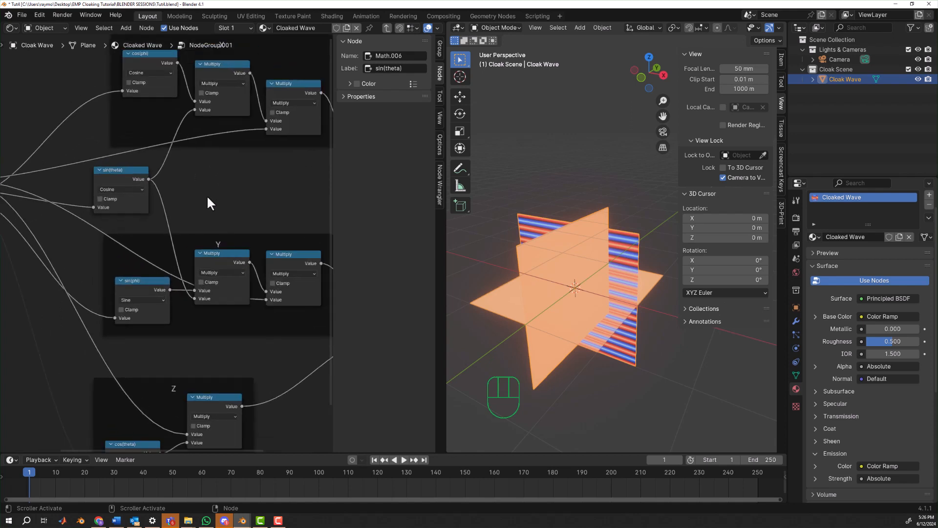
left_click_drag(118, 168, 122, 167)
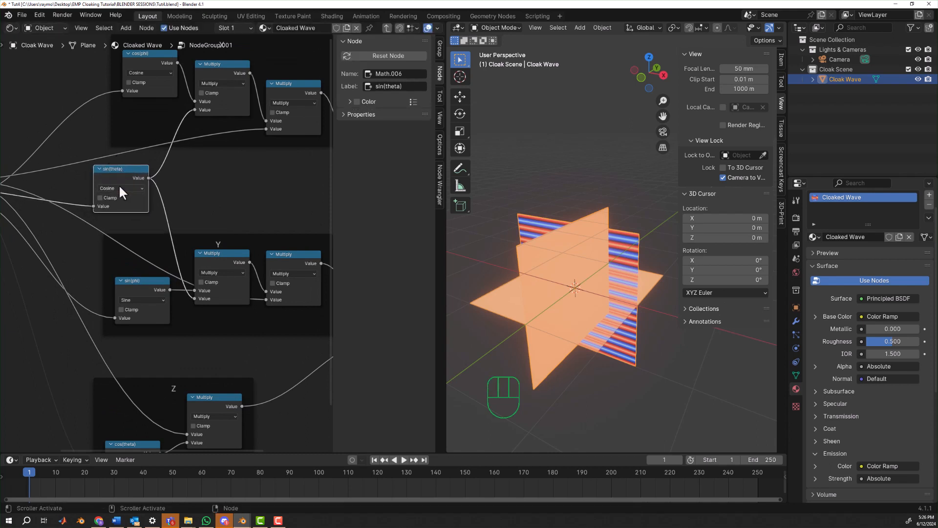
left_click(121, 188)
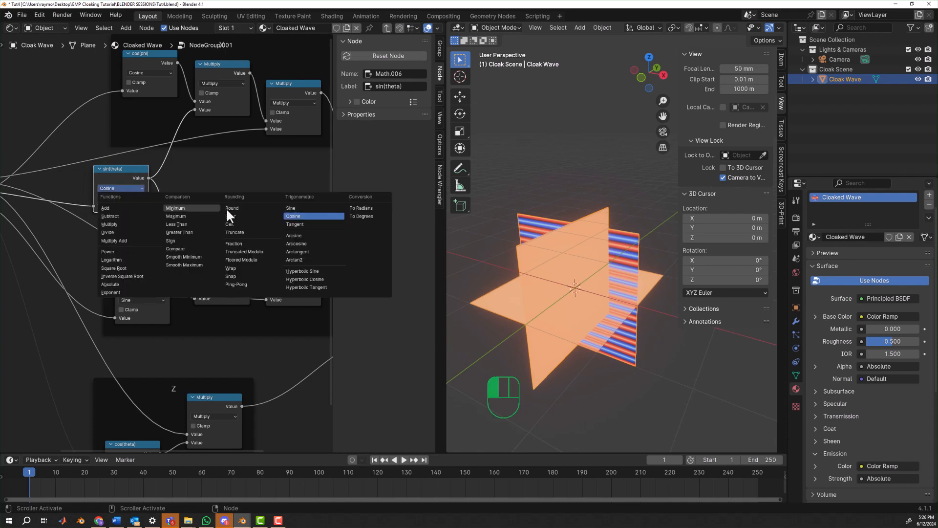
left_click(292, 209)
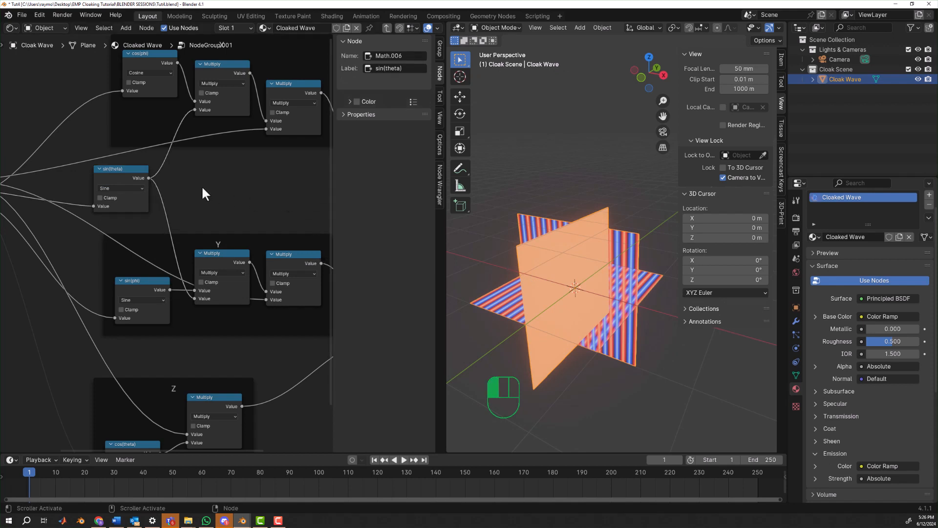
key("Tab")
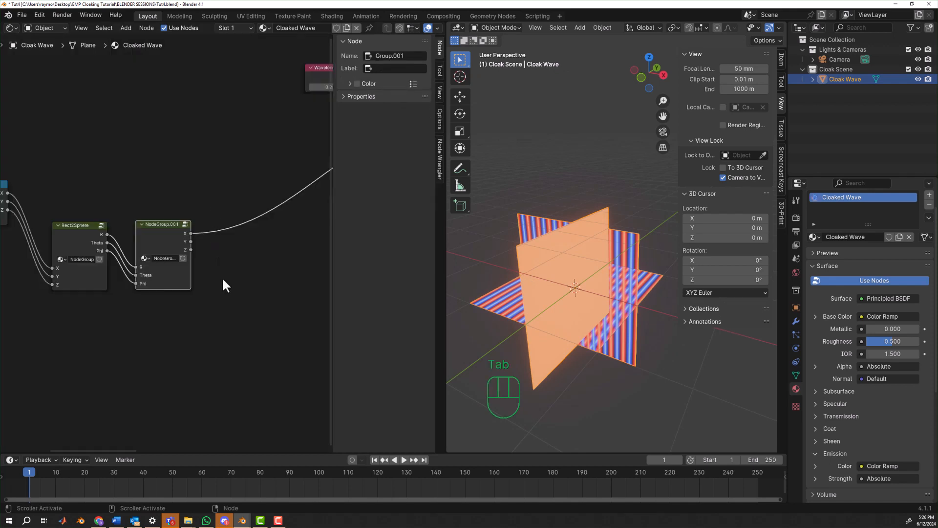
Step: Test the group node by feeding its Y, Z and X outputs in turn into the second value of the Multiply node after k
middle_click_drag(232, 265, 146, 278)
scroll(222, 265, "down", 2)
scroll(142, 271, "up", 1)
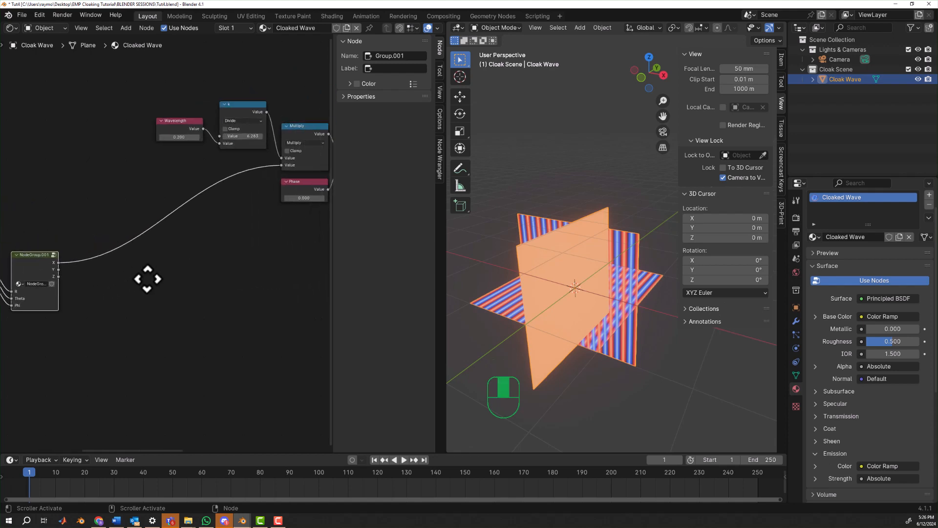
scroll(84, 279, "down", 1)
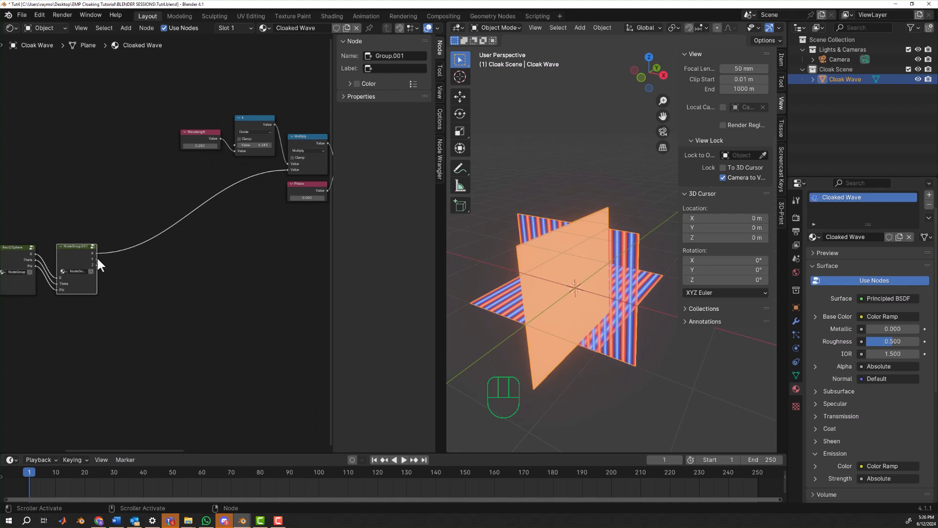
left_click_drag(97, 259, 255, 169)
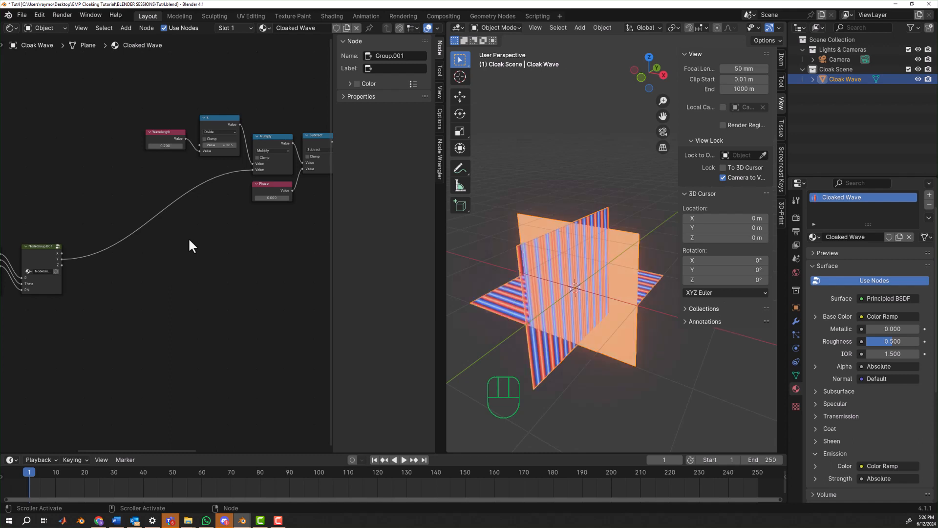
left_click_drag(61, 264, 253, 169)
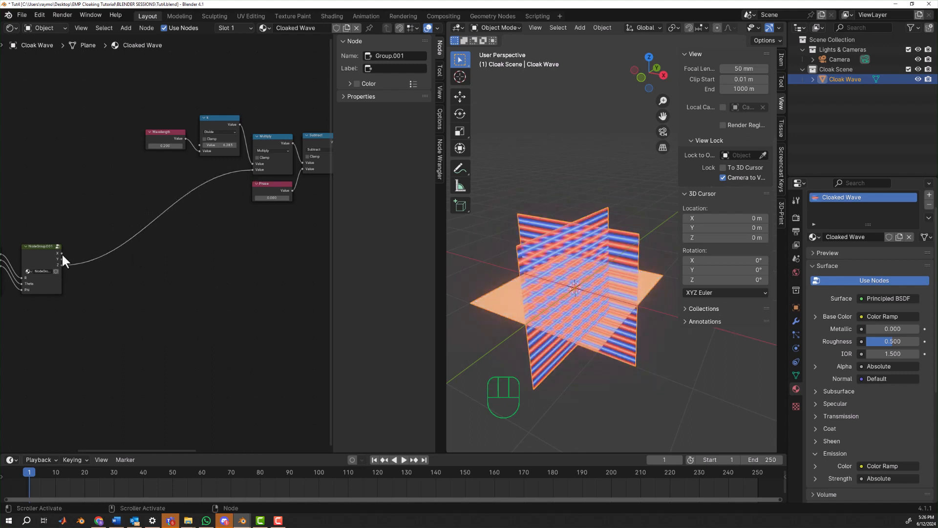
left_click_drag(62, 252, 247, 172)
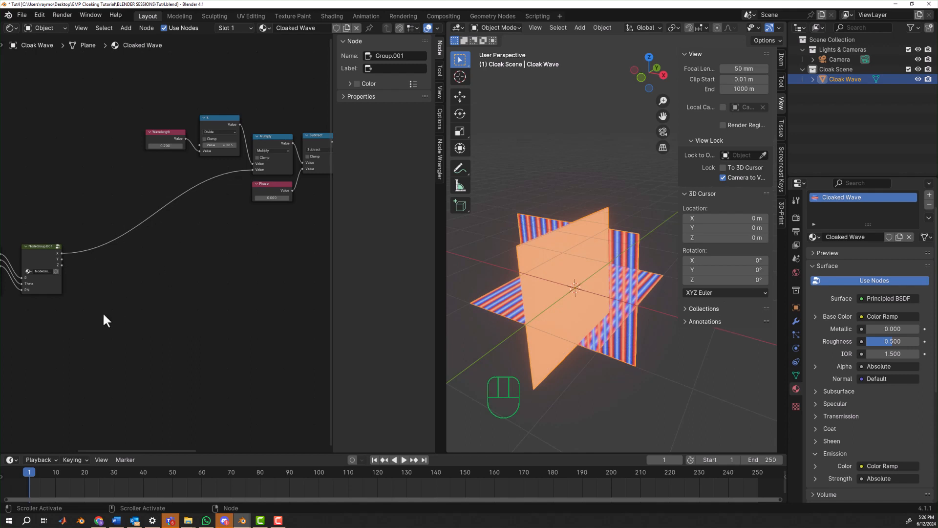
Step: Label the group node that follows Rect2Sphere as Sphere2Rect
middle_click_drag(102, 311, 204, 312)
scroll(204, 312, "up", 5)
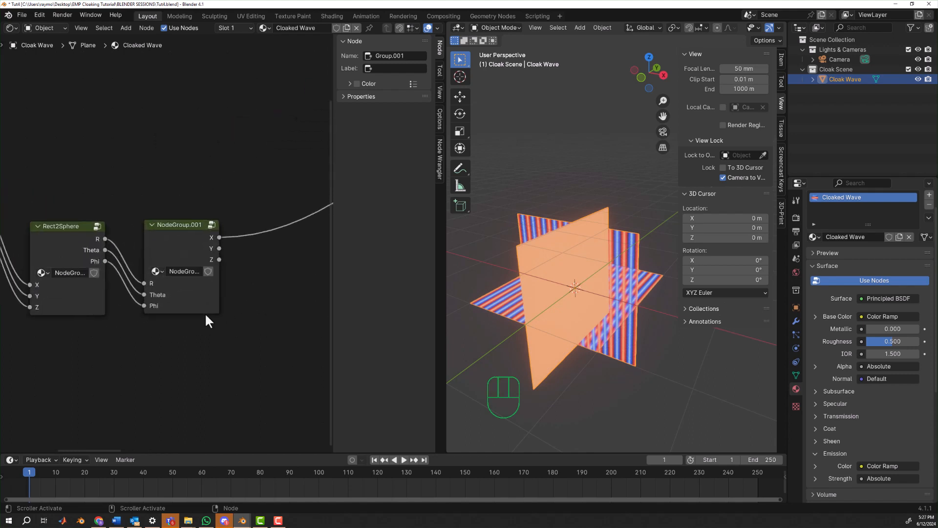
left_click(181, 223)
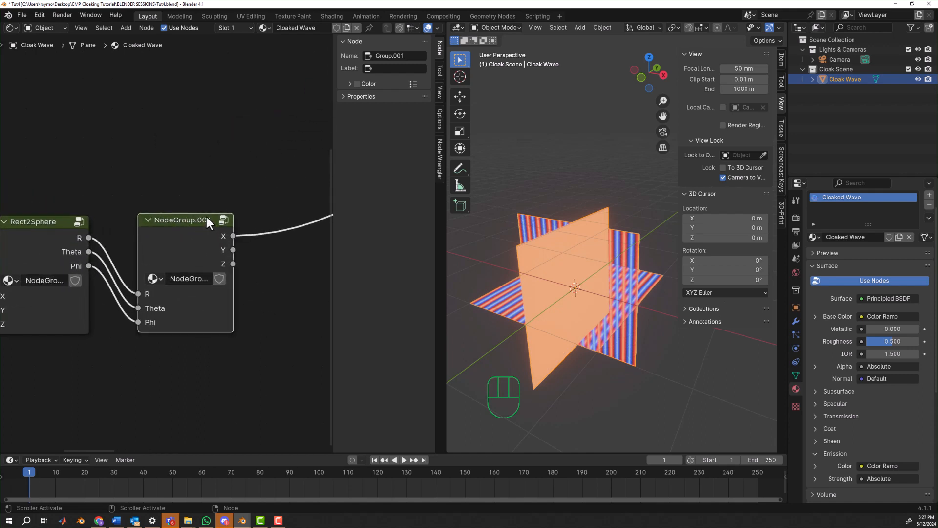
left_click_drag(207, 217, 188, 220)
left_click(398, 69)
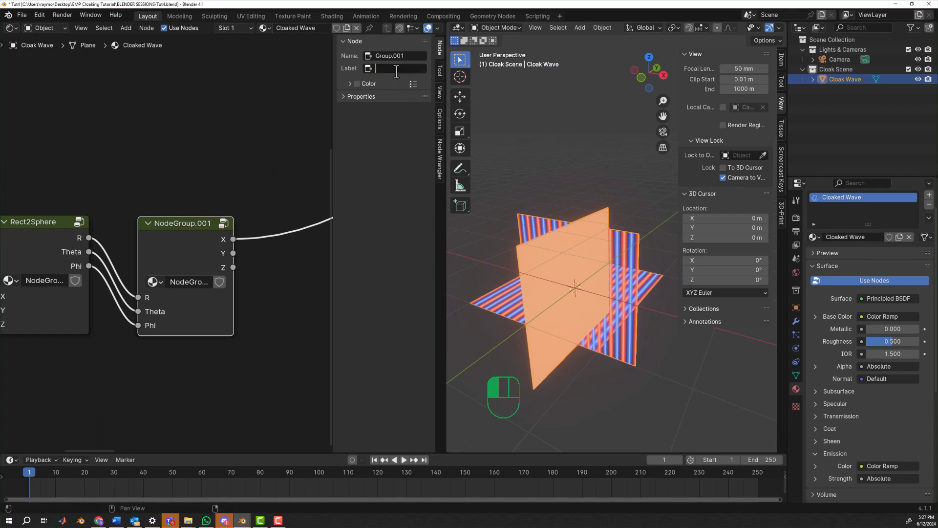
type("Sphere Rect")
key("Return")
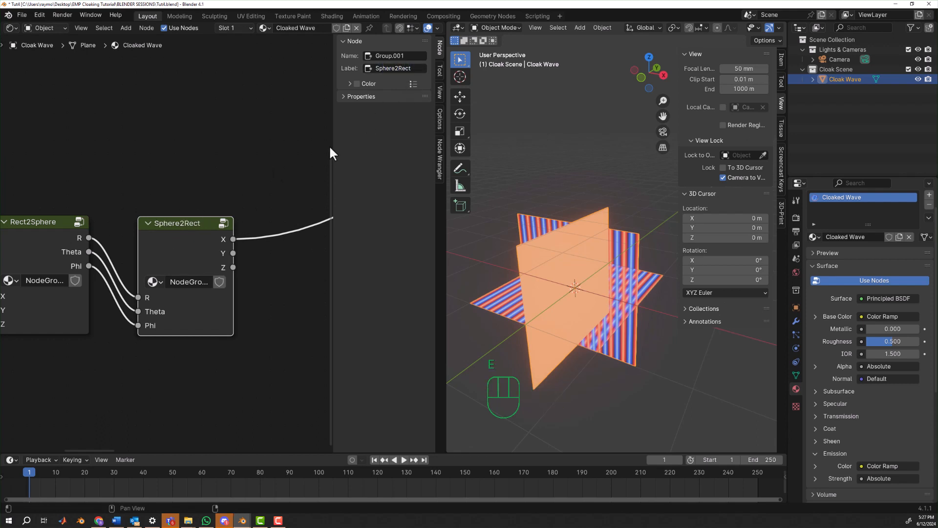
Step: Move the Rect2Sphere and Sphere2Rect nodes up together to line up beside Separate XYZ
scroll(202, 207, "down", 3)
scroll(201, 204, "down", 3)
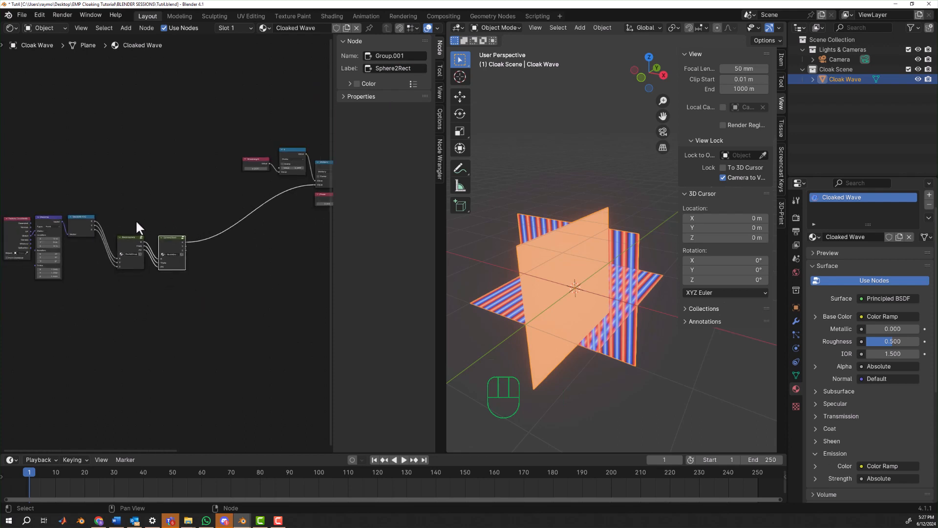
left_click_drag(136, 222, 169, 266)
key("g")
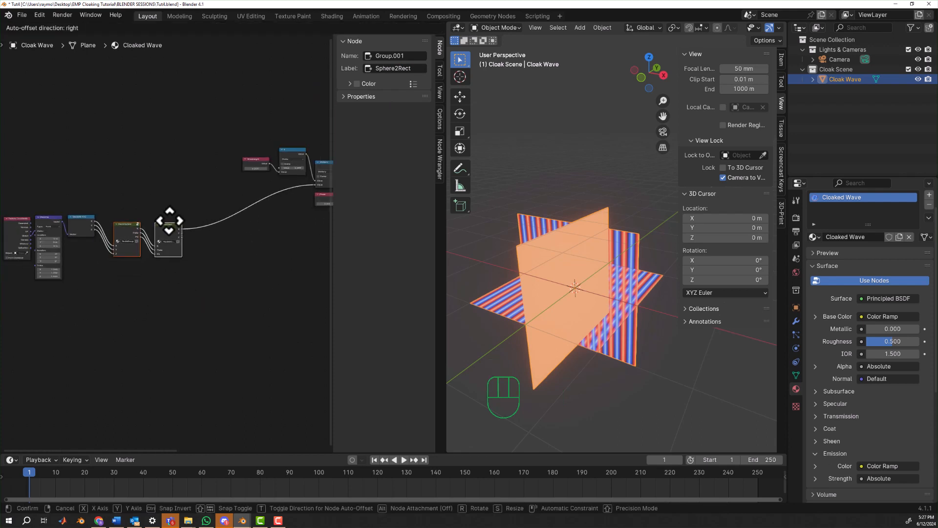
left_click(165, 213)
left_click(190, 294)
Step: Shift the Sphere2Rect node to the right, leaving a wide gap after Rect2Sphere
scroll(189, 296, "up", 4)
middle_click_drag(201, 265, 198, 294)
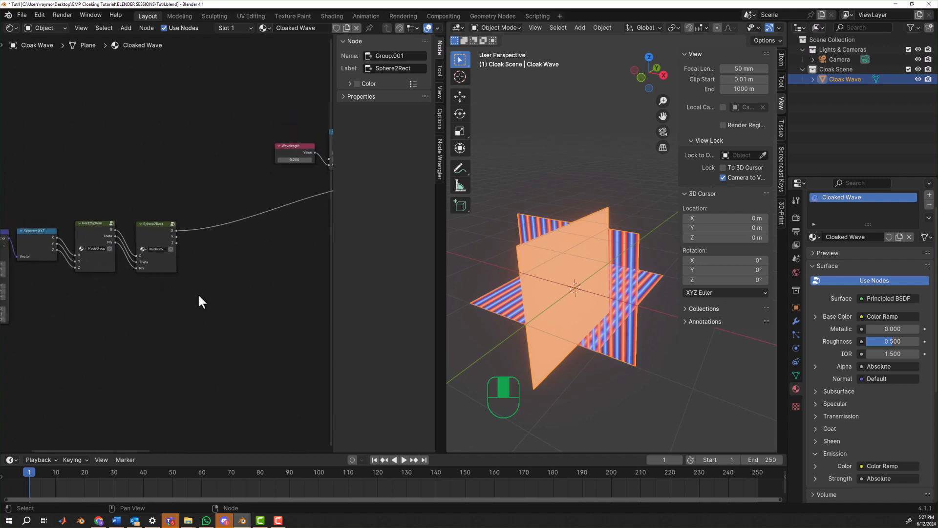
scroll(198, 294, "up", 2)
middle_click_drag(281, 243, 214, 262)
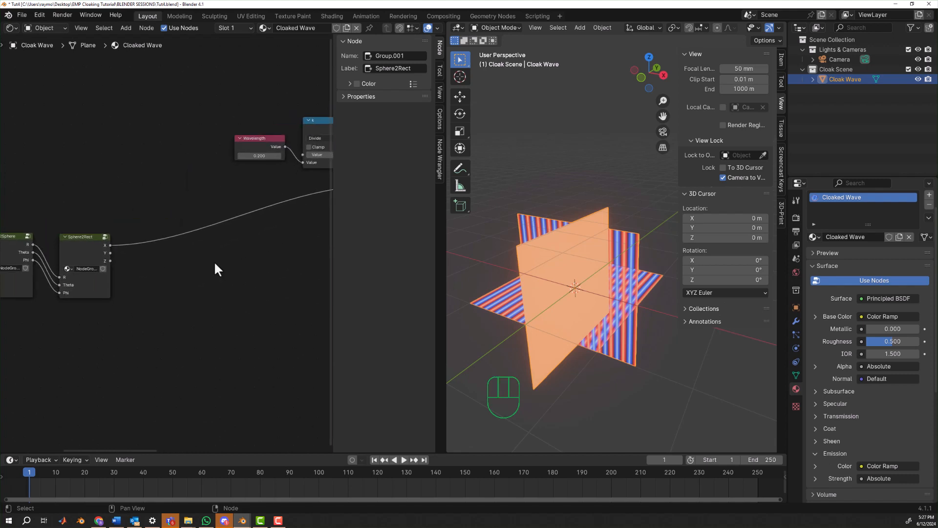
left_click_drag(87, 236, 255, 228)
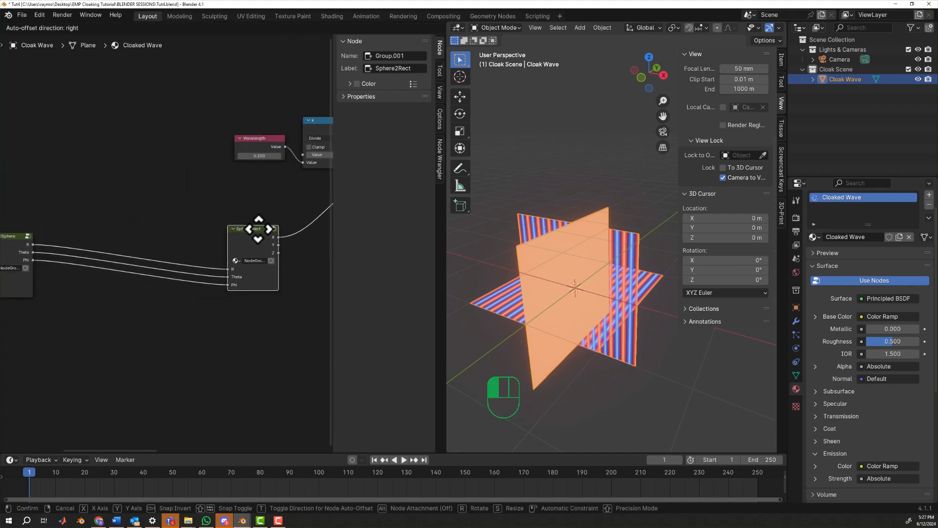